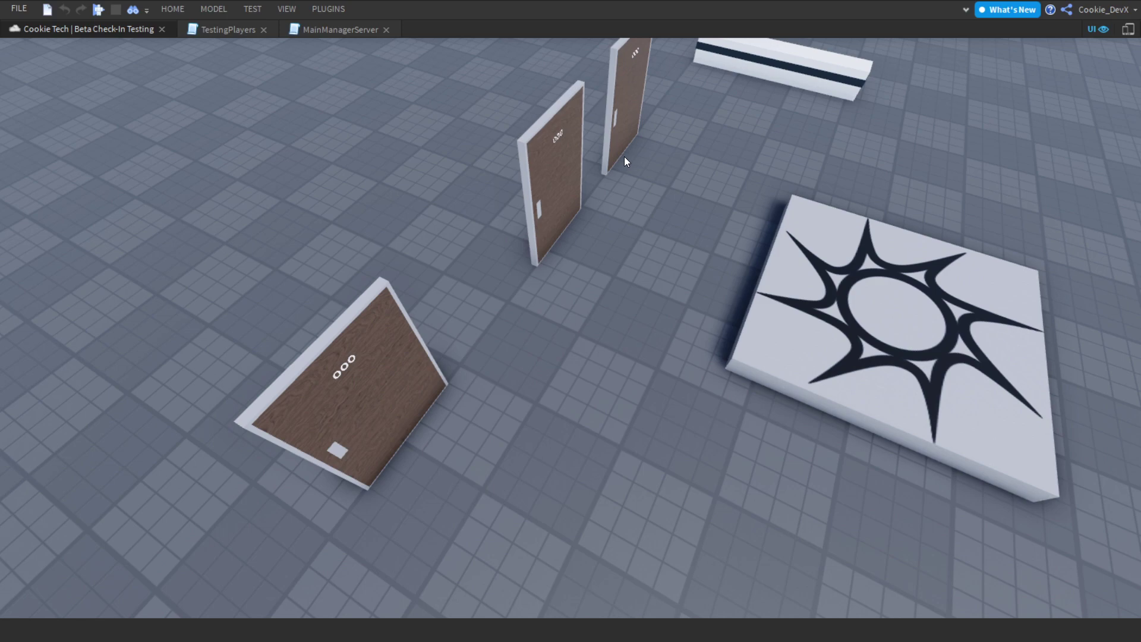
Start a playtest of the check-in place and close the Words of Encouragement window.
click(832, 45)
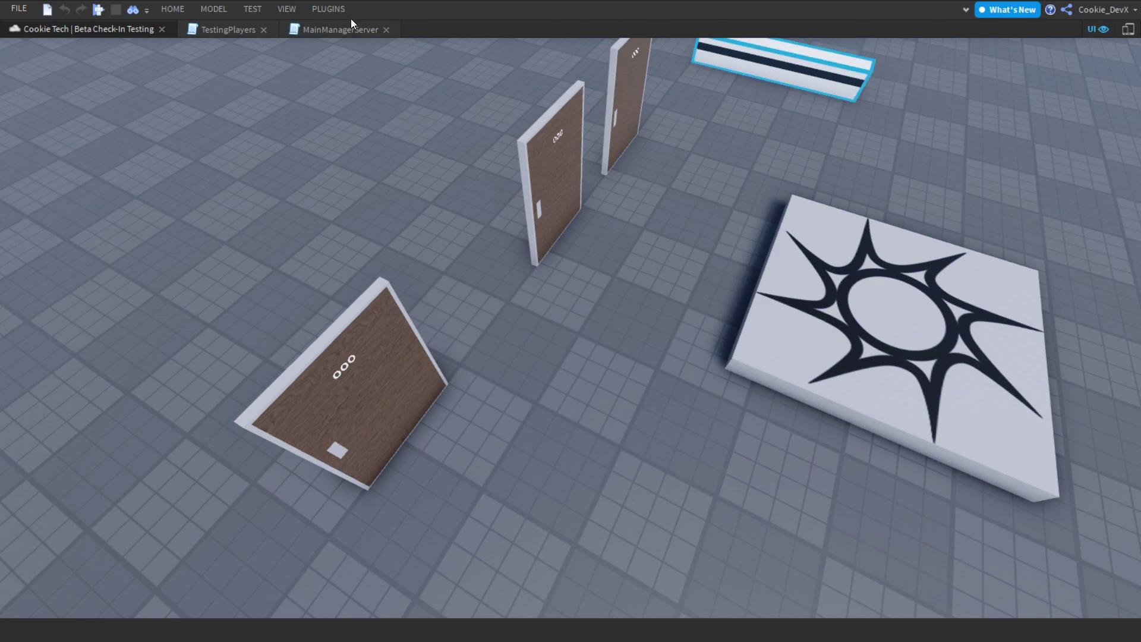
click(99, 10)
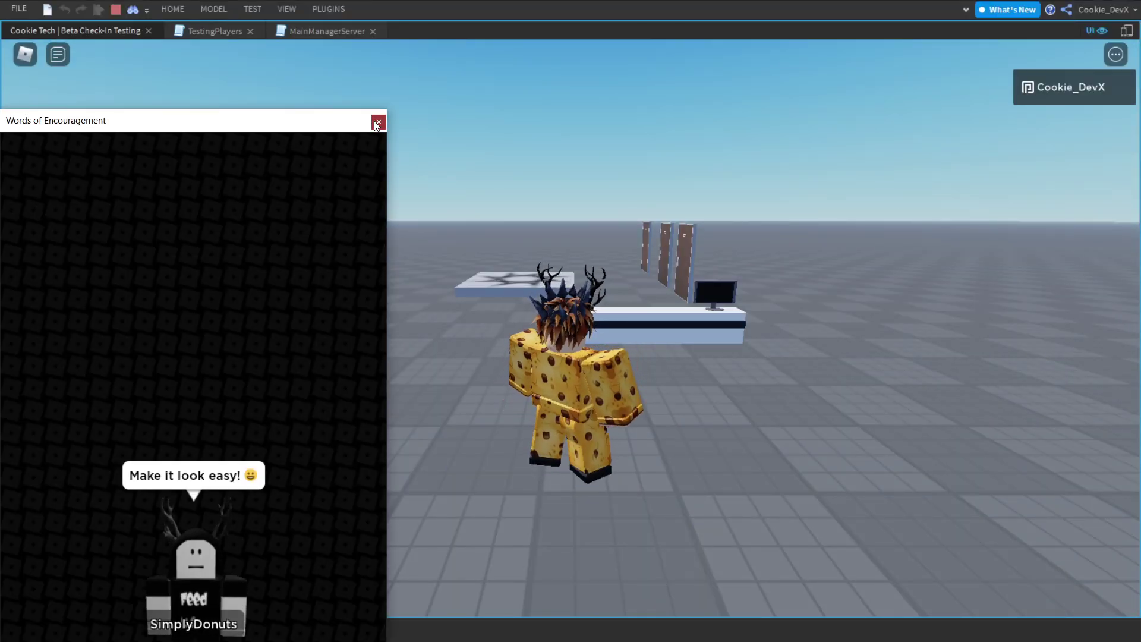
click(379, 121)
right_drag(379, 138, 378, 141)
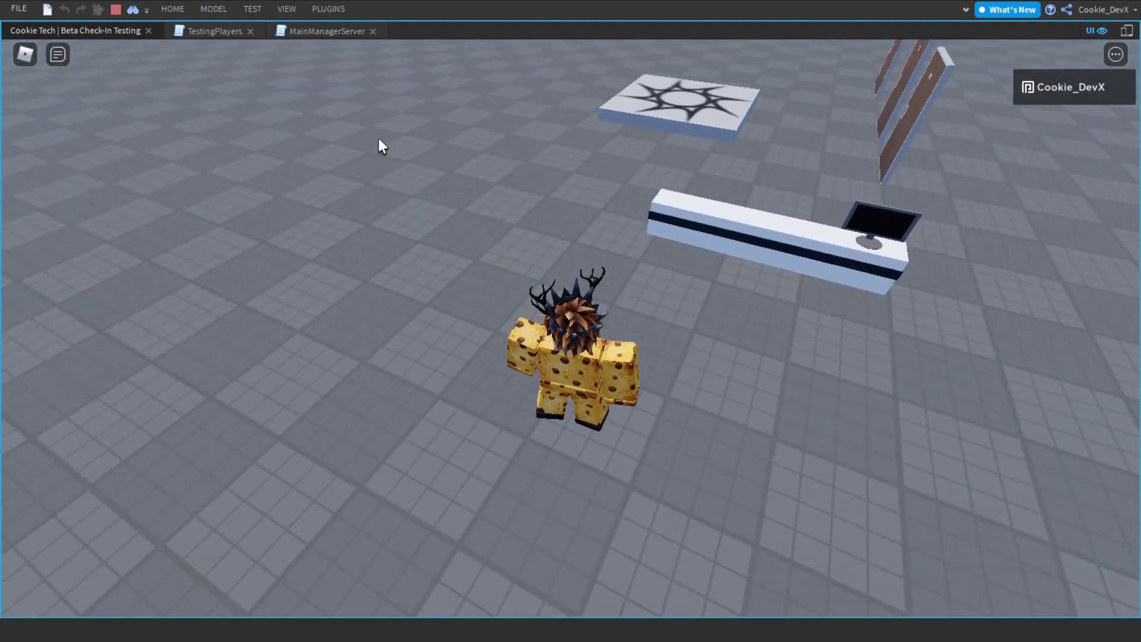
Walk the character to the reception desk, open the check-in terminal on the computer and reposition its window.
key(d)
key(w)
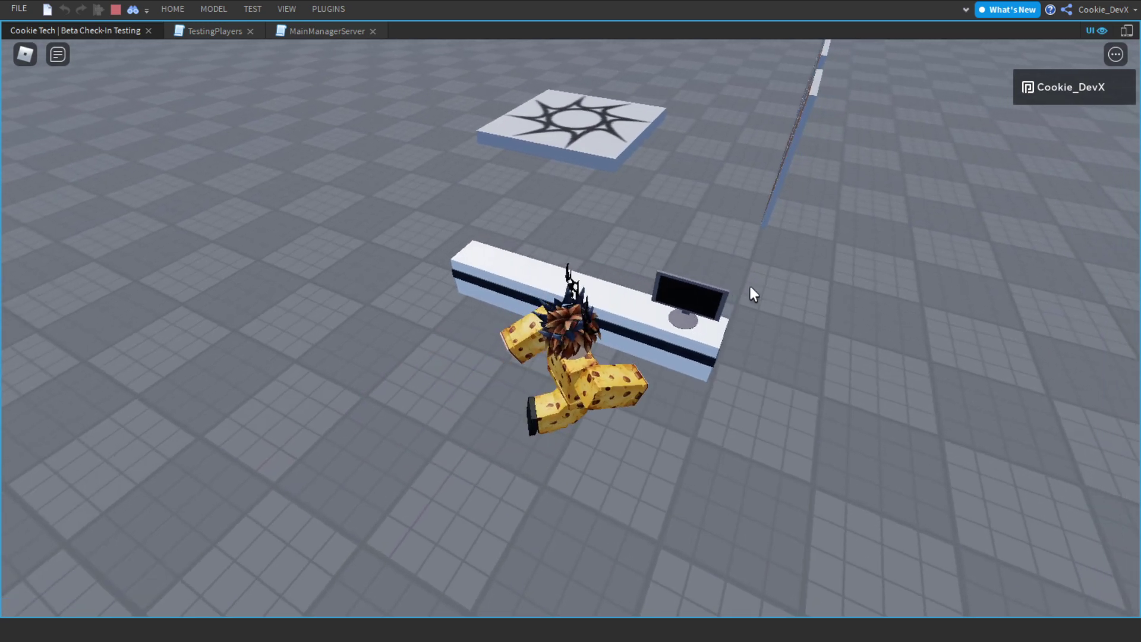
click(689, 315)
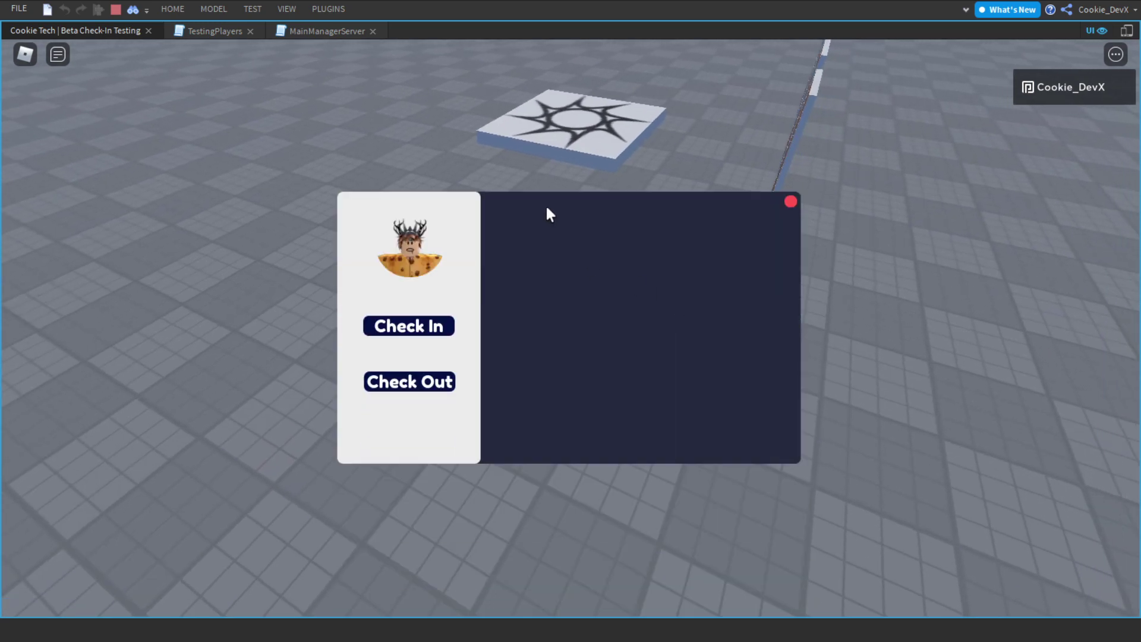
drag(546, 214, 613, 175)
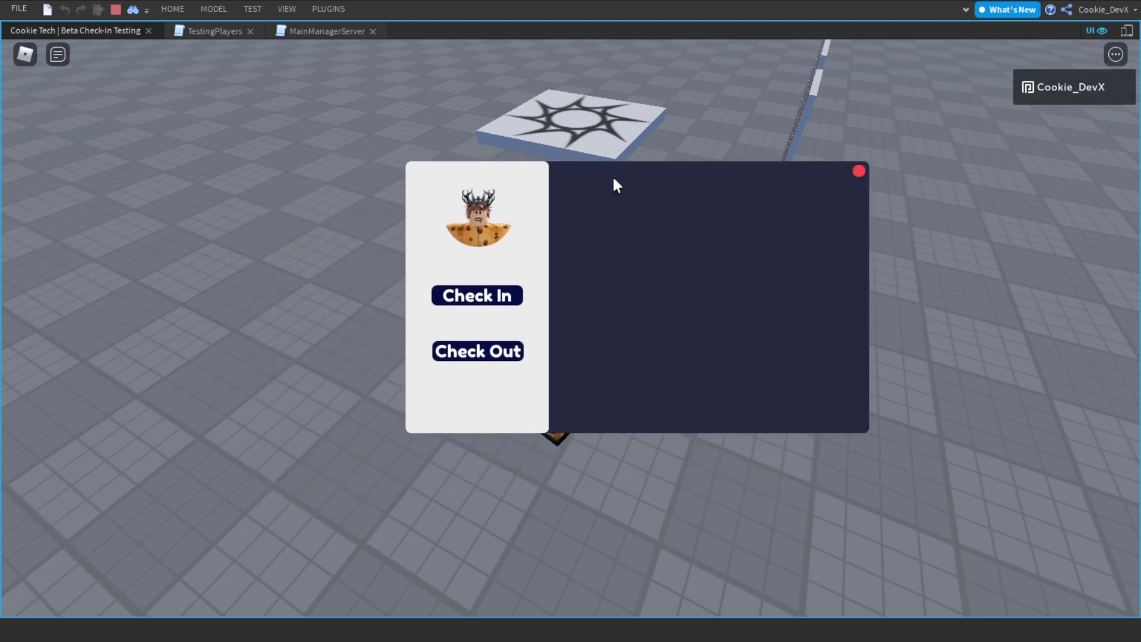
Send a check-in request to the player's own username through the terminal and accept it.
click(477, 308)
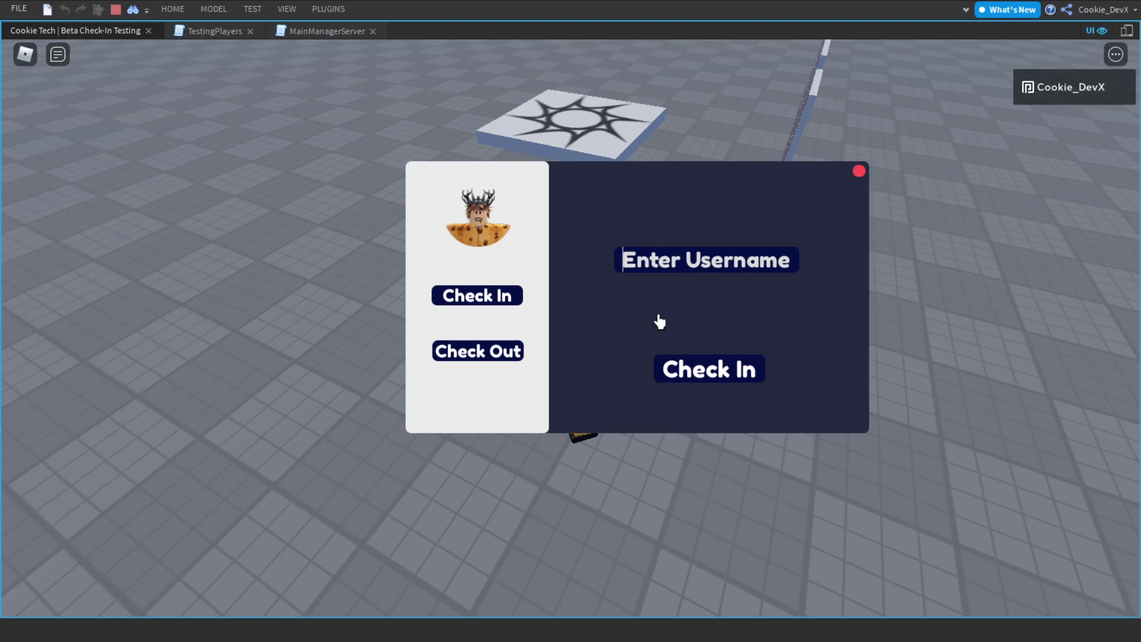
text(Cookie_DevX)
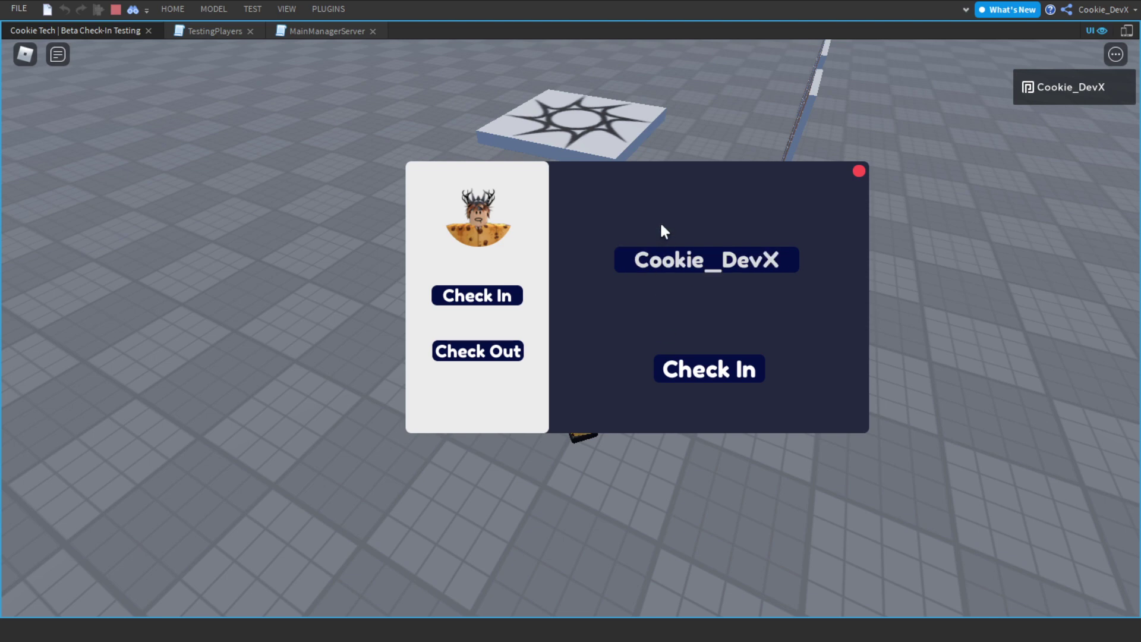
drag(639, 181, 850, 164)
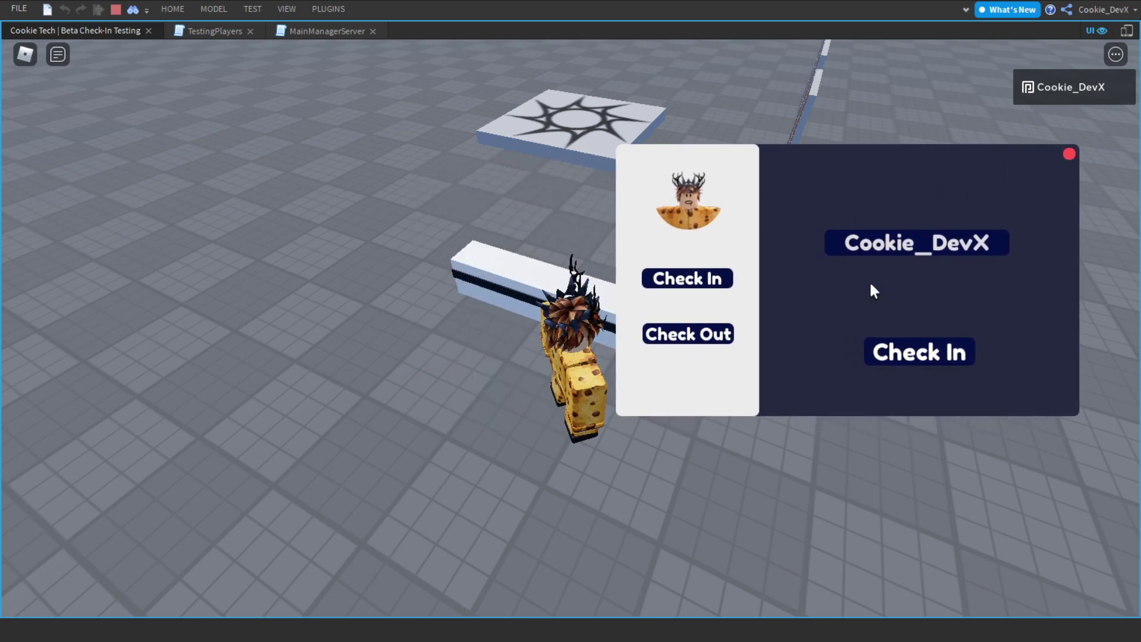
click(913, 365)
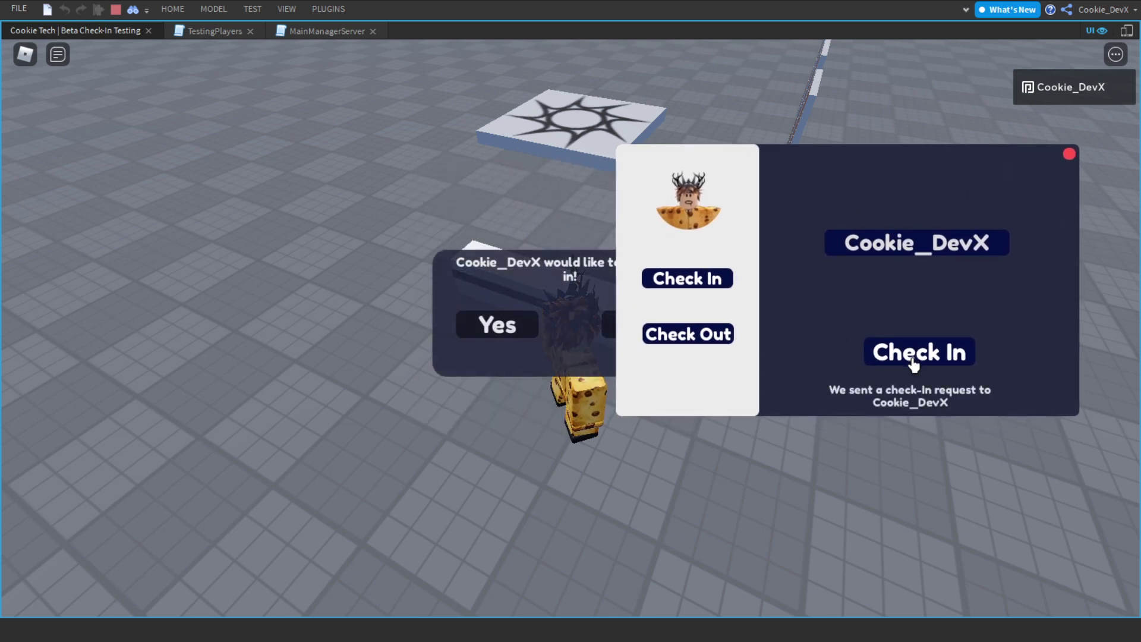
click(1069, 156)
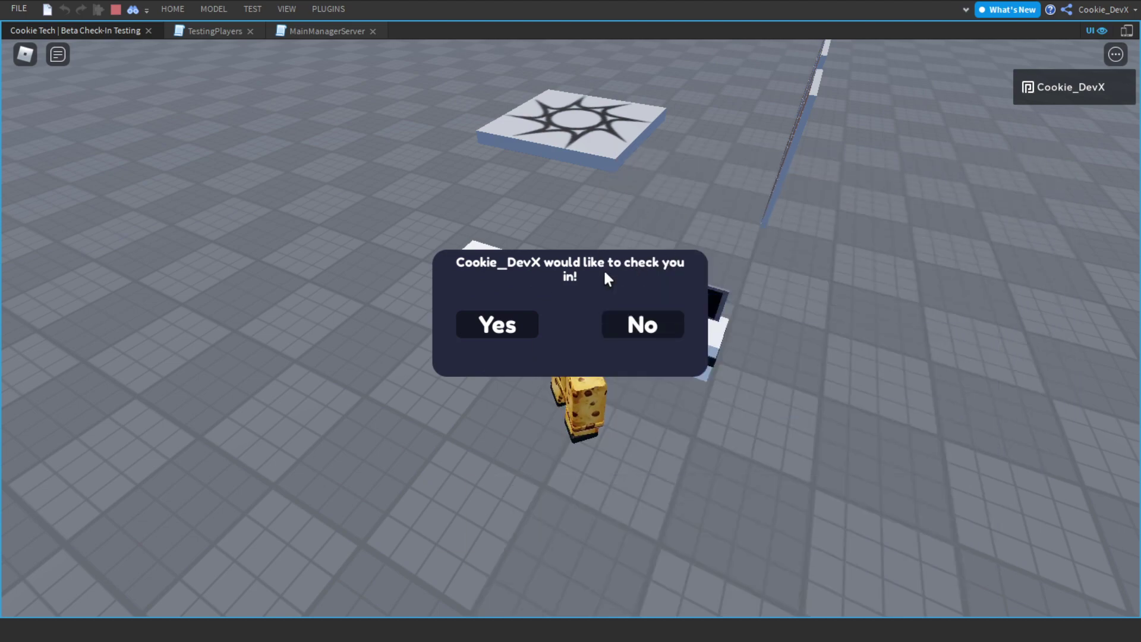
click(485, 324)
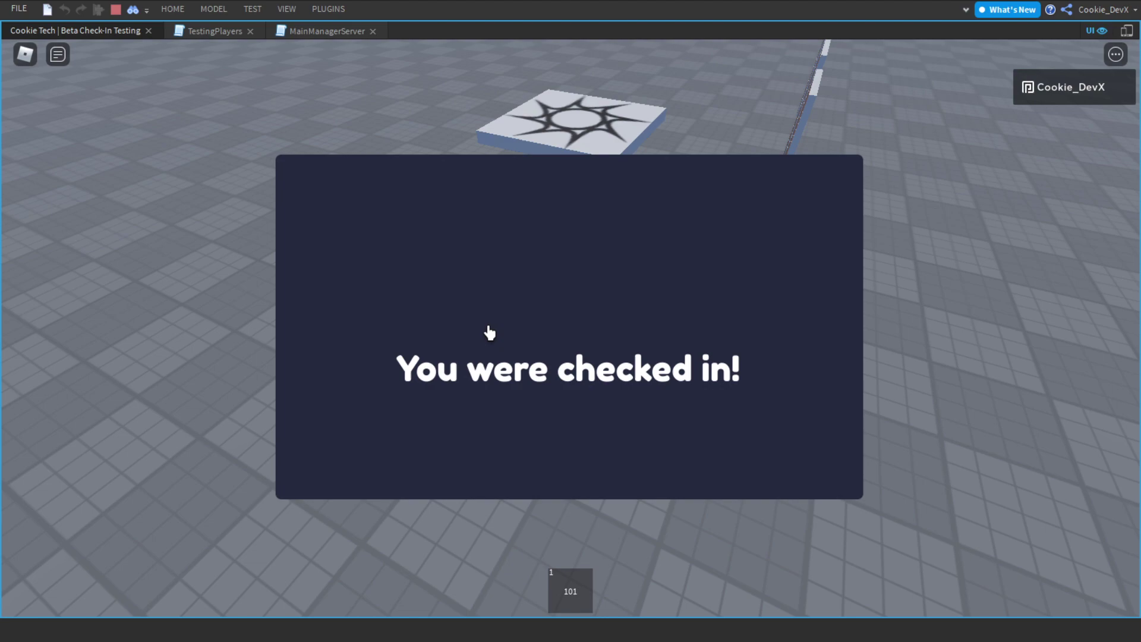
Equip the room 101 key and walk the character around the desk towards the doors.
key(d)
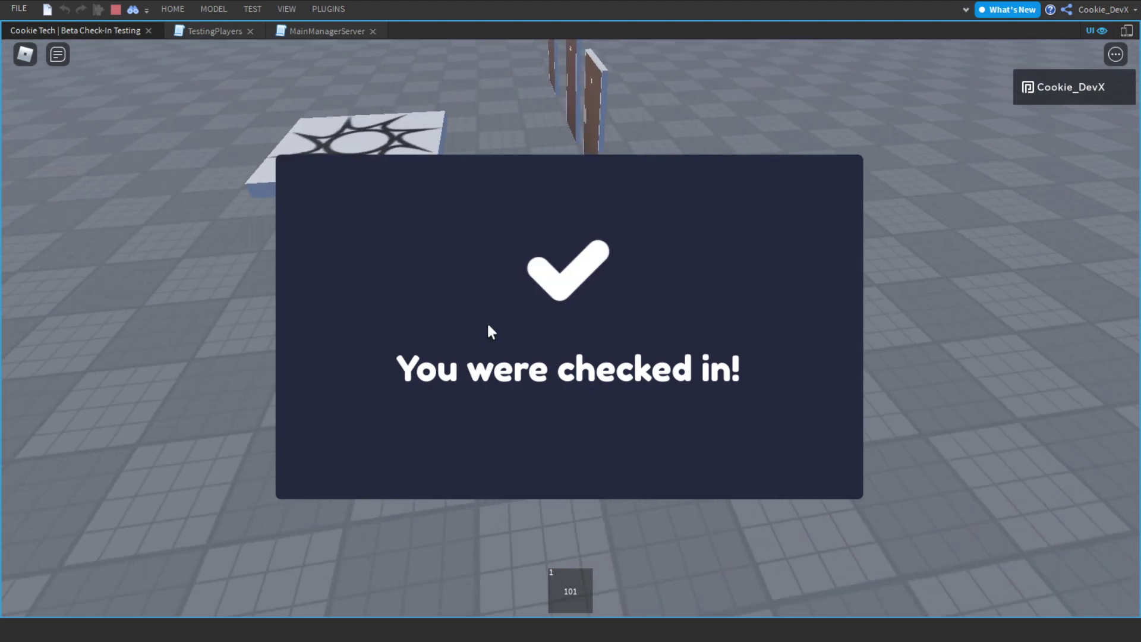
key(w)
key(d)
key(1)
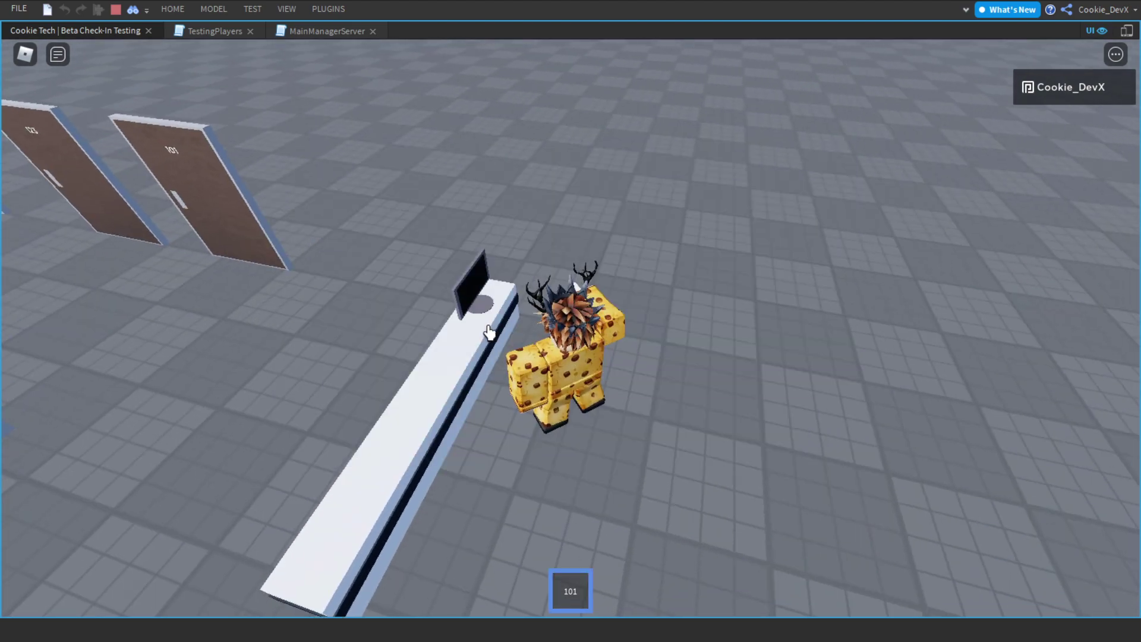
key(s)
key(a)
key(w)
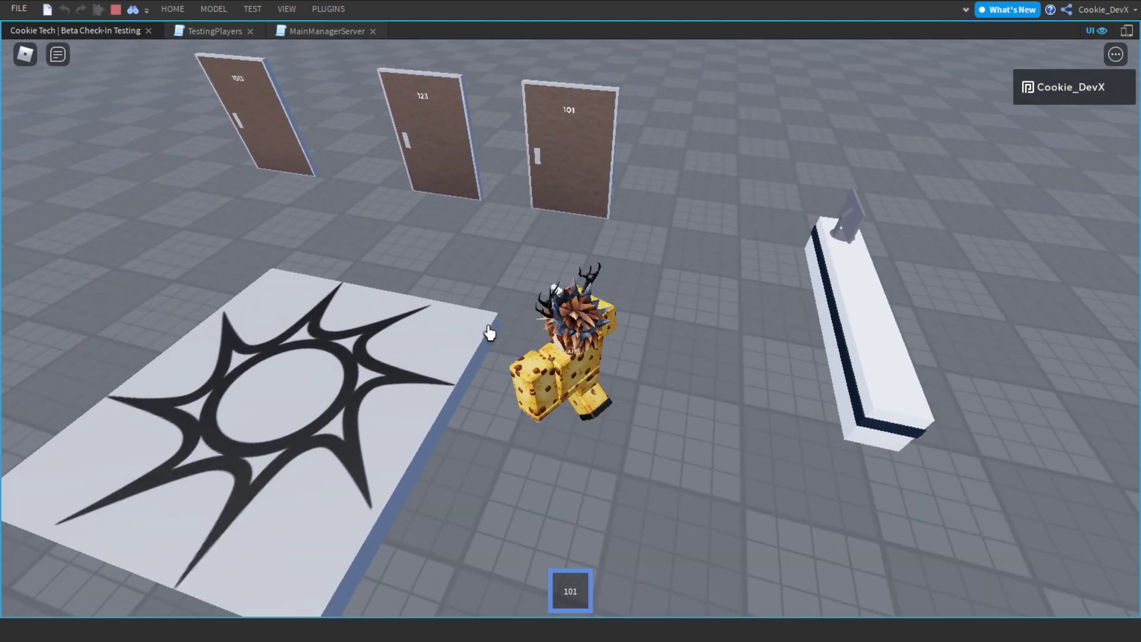
Walk the character through door 101 with the room key in hand and put the key away.
key(Left)
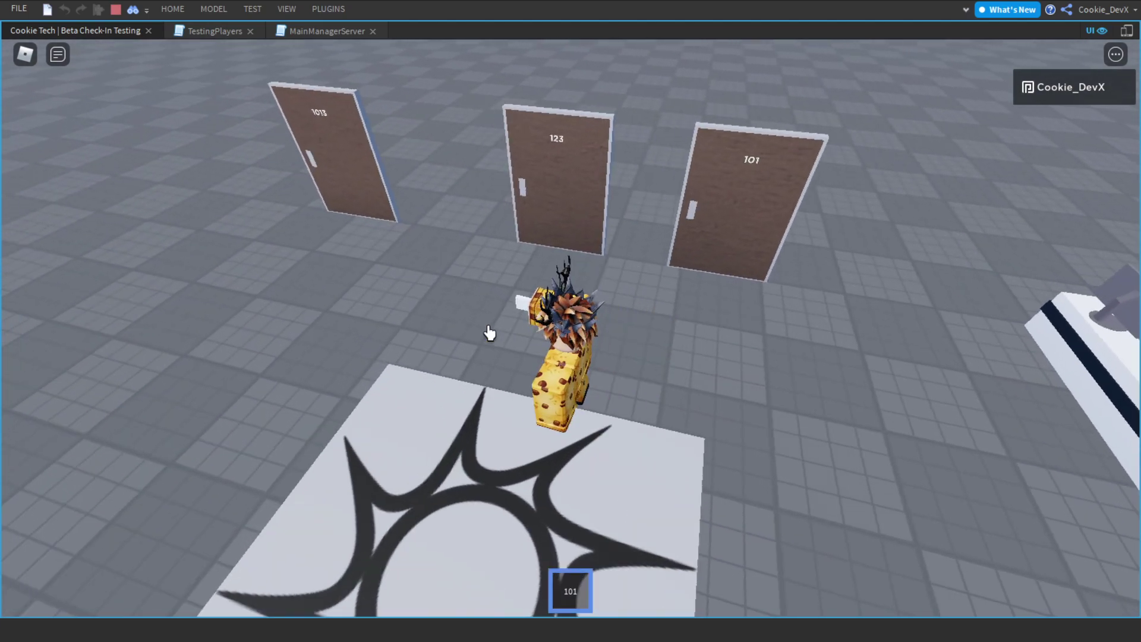
key(d)
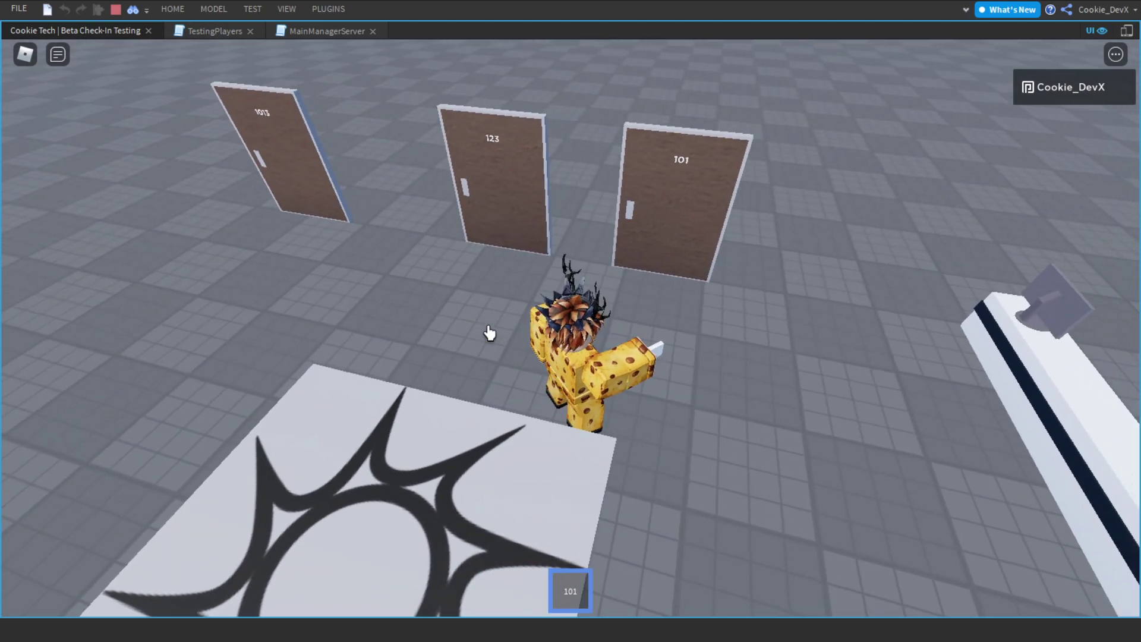
key(Up)
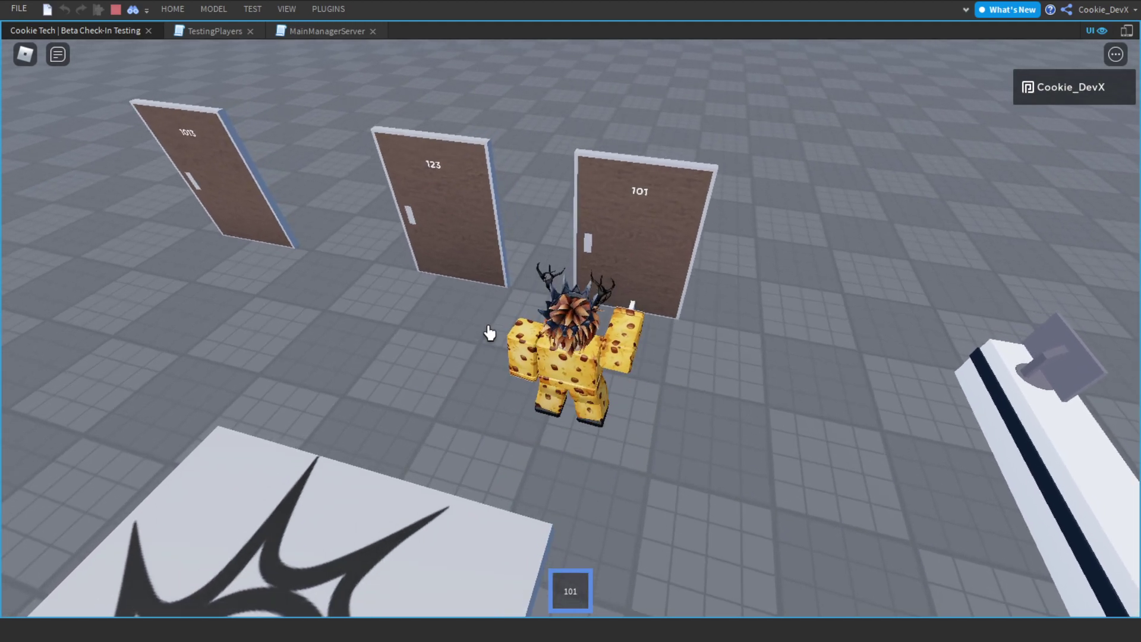
key(w)
key(1)
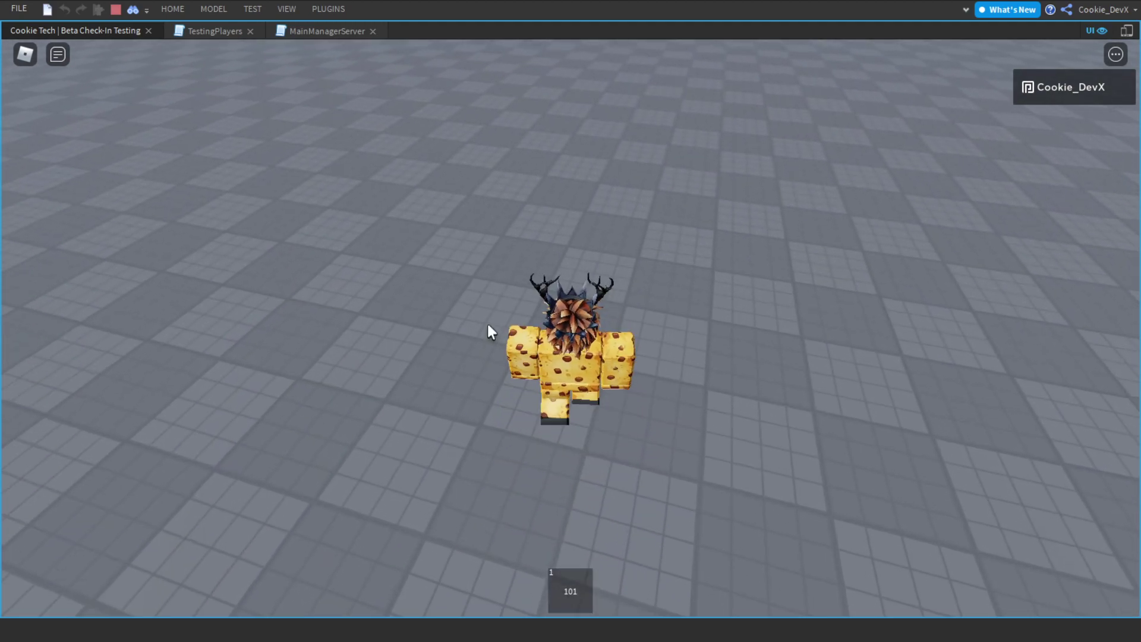
Turn around, re-equip the room 101 key and go back through door 101, stowing the key on the other side.
key(Left)
key(1)
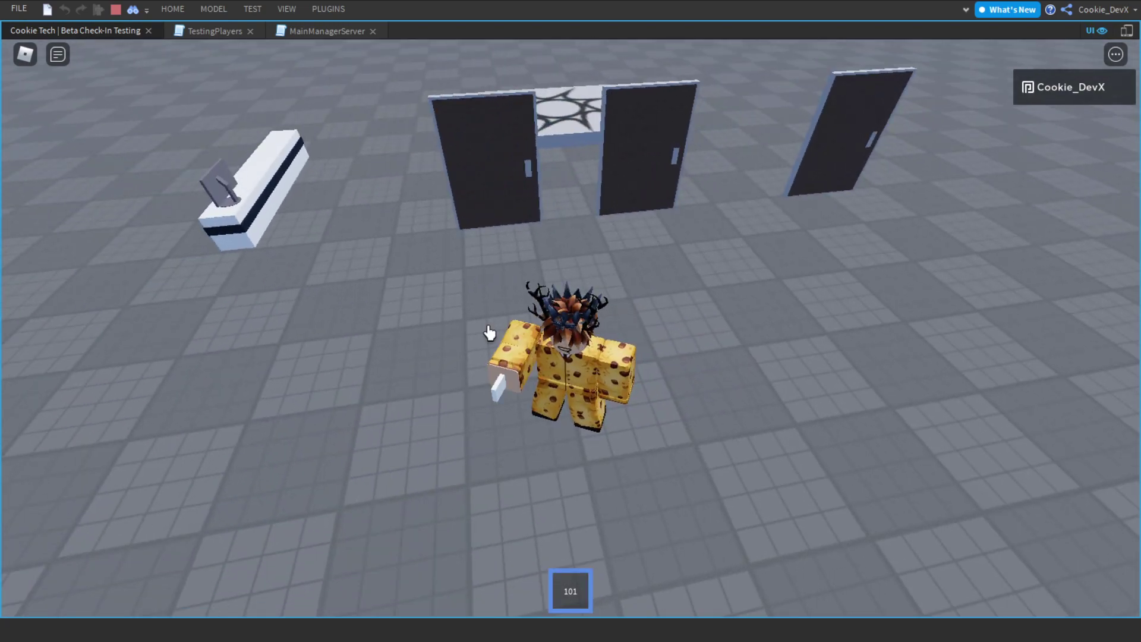
key(1)
key(Up)
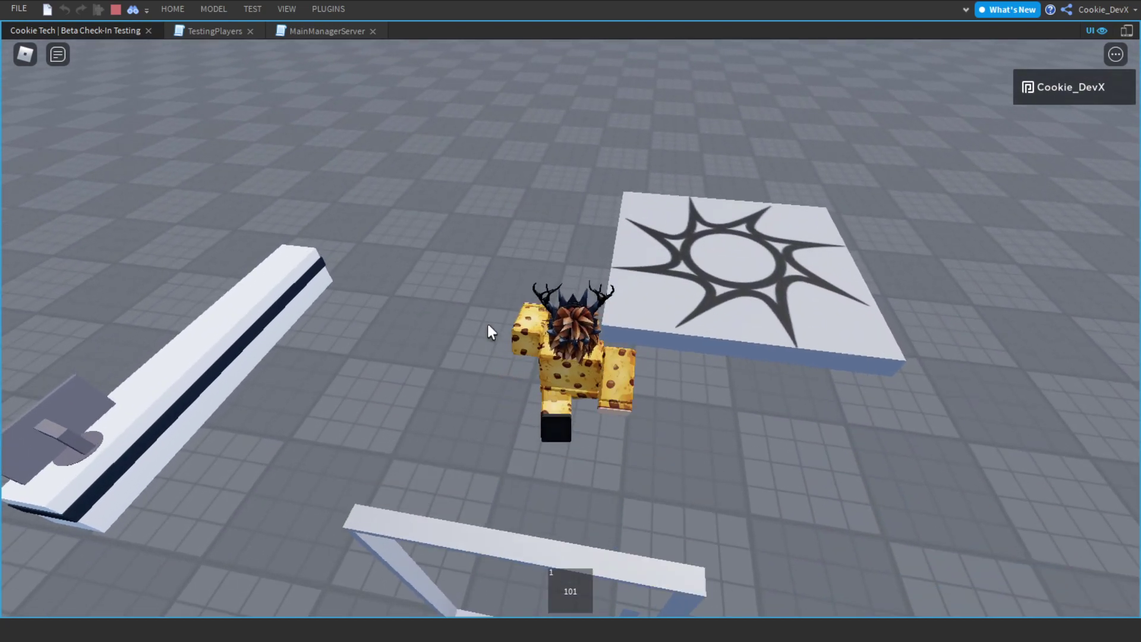
Return the character to the reception desk and reopen the check-in terminal on the computer.
key(Left)
key(w)
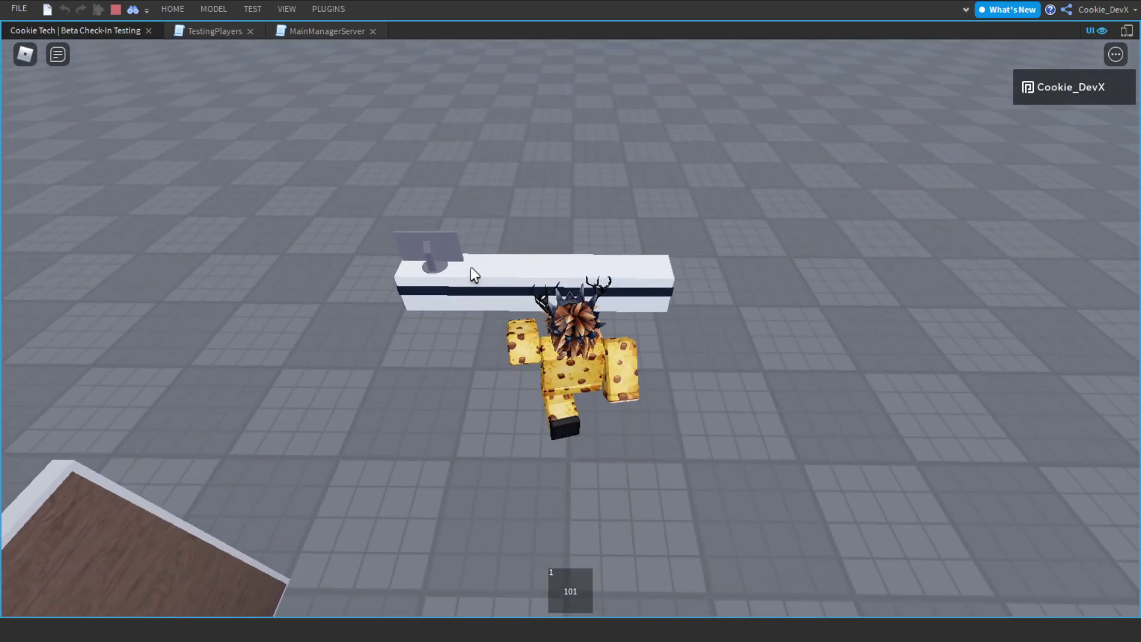
key(Up)
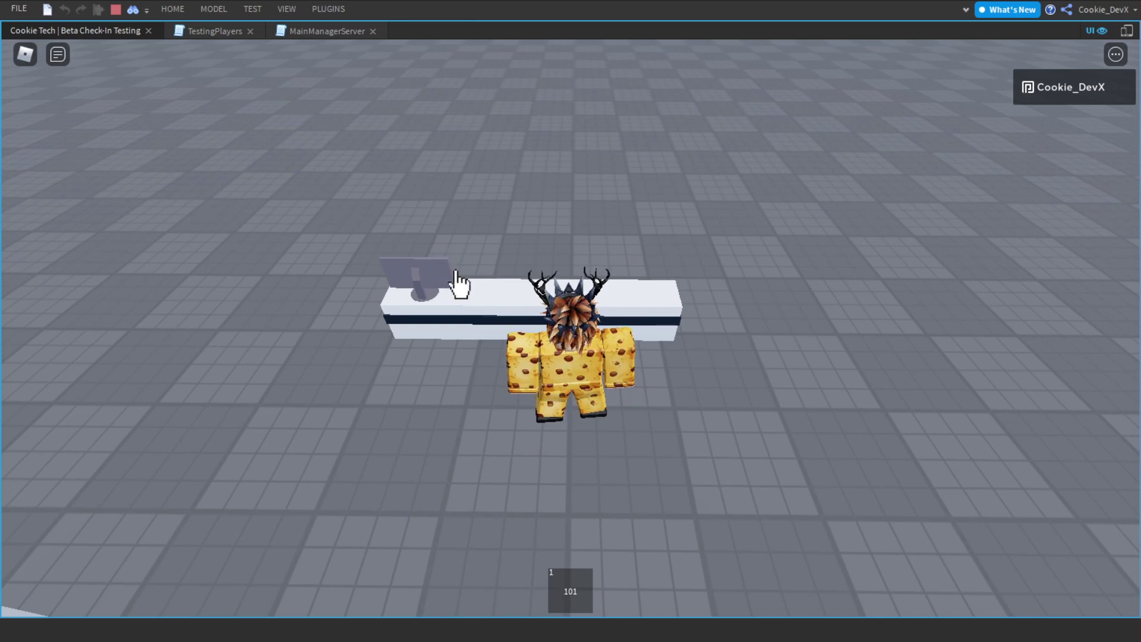
click(457, 283)
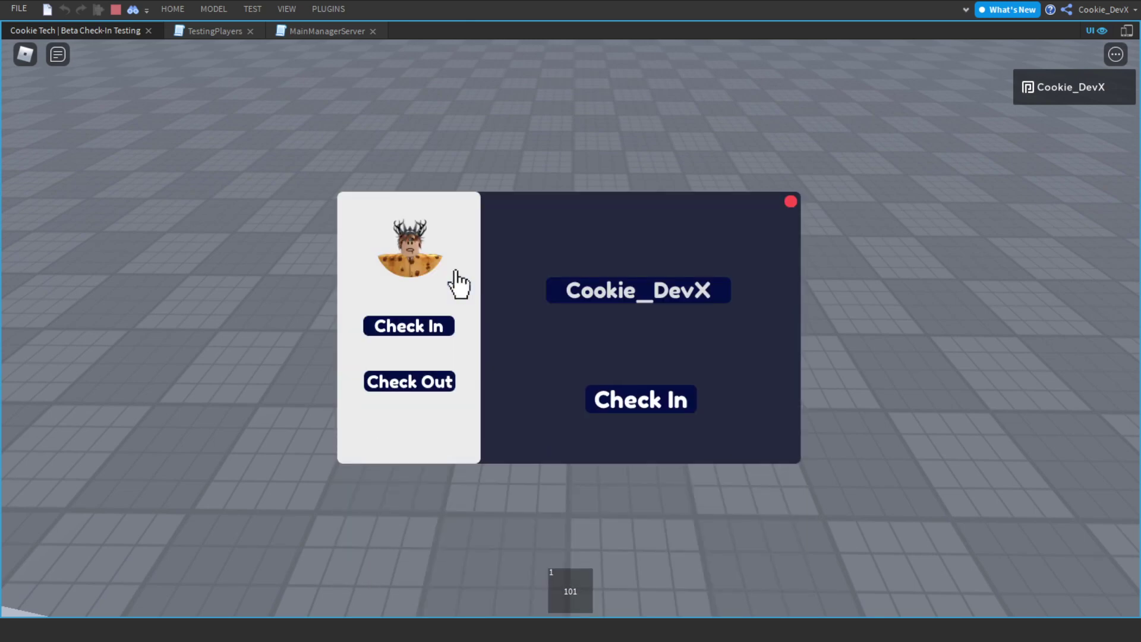
Send a check-out request to the player's own username through the terminal and accept it.
click(431, 385)
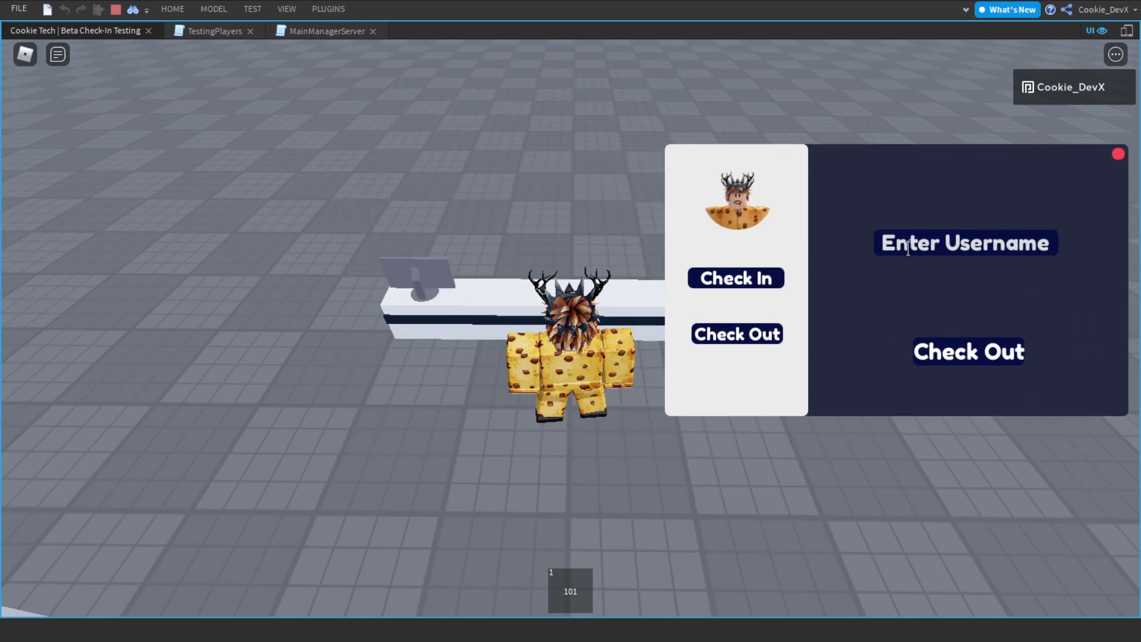
click(913, 248)
text(Cookie_DevX)
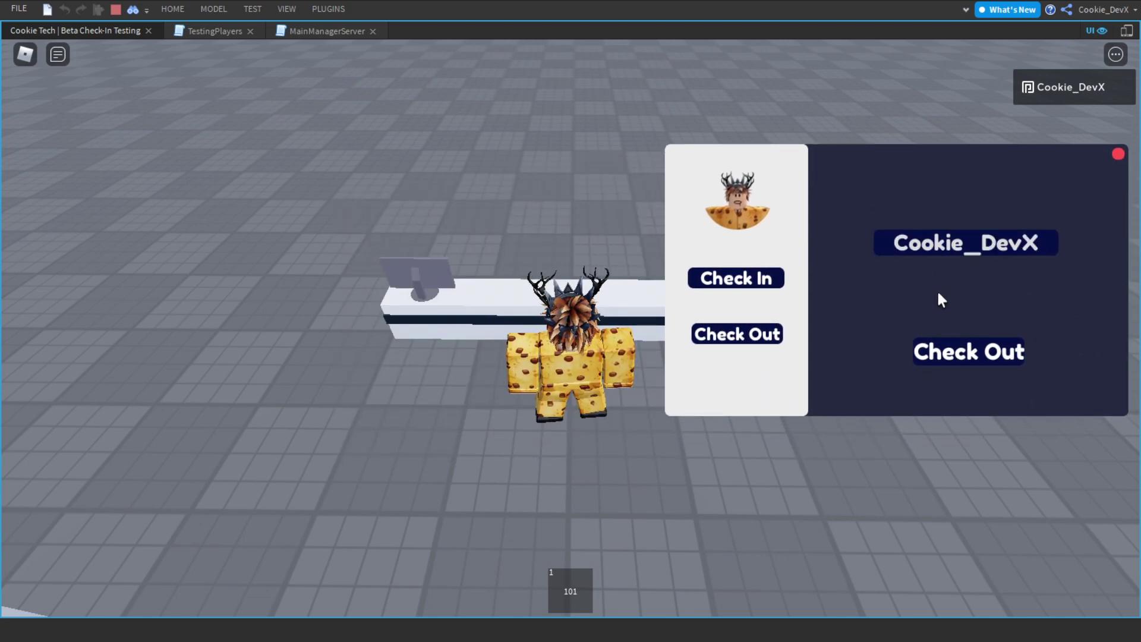
click(951, 356)
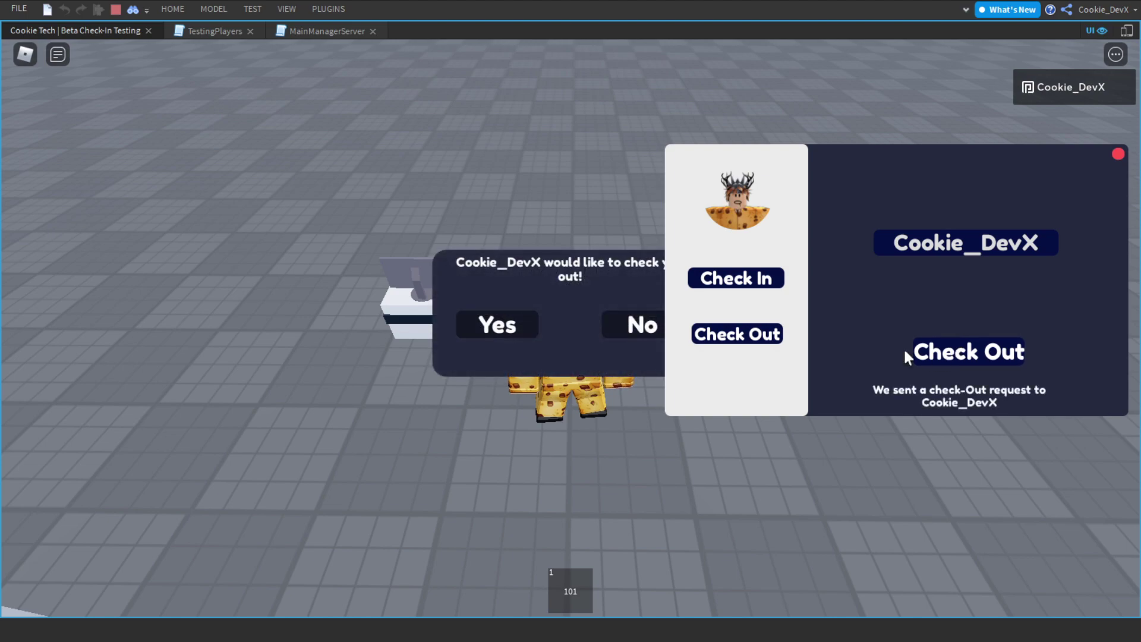
click(512, 326)
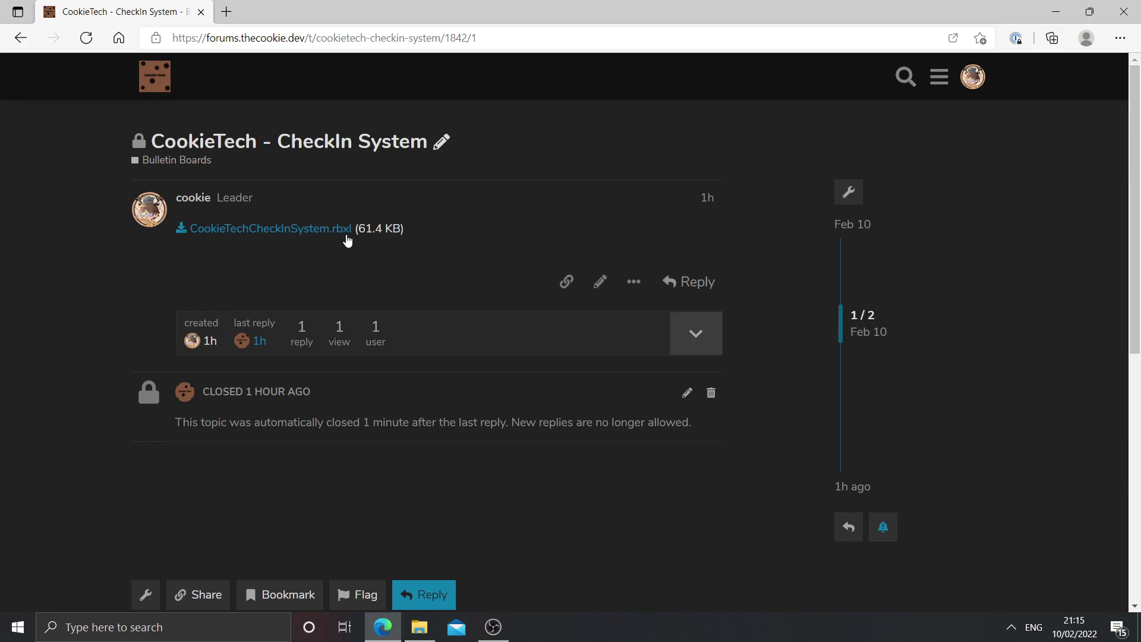
Download the check-in system from the forum post and open CookieTechCheckInSystem.rbxl from the Downloads folder in Roblox Studio.
click(284, 236)
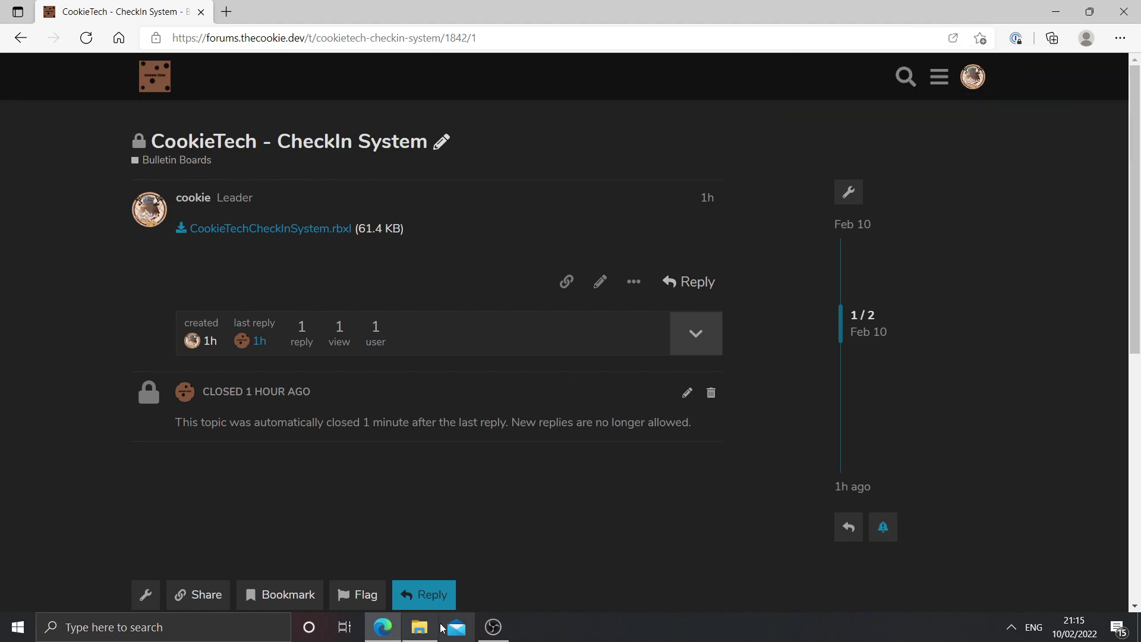
click(419, 627)
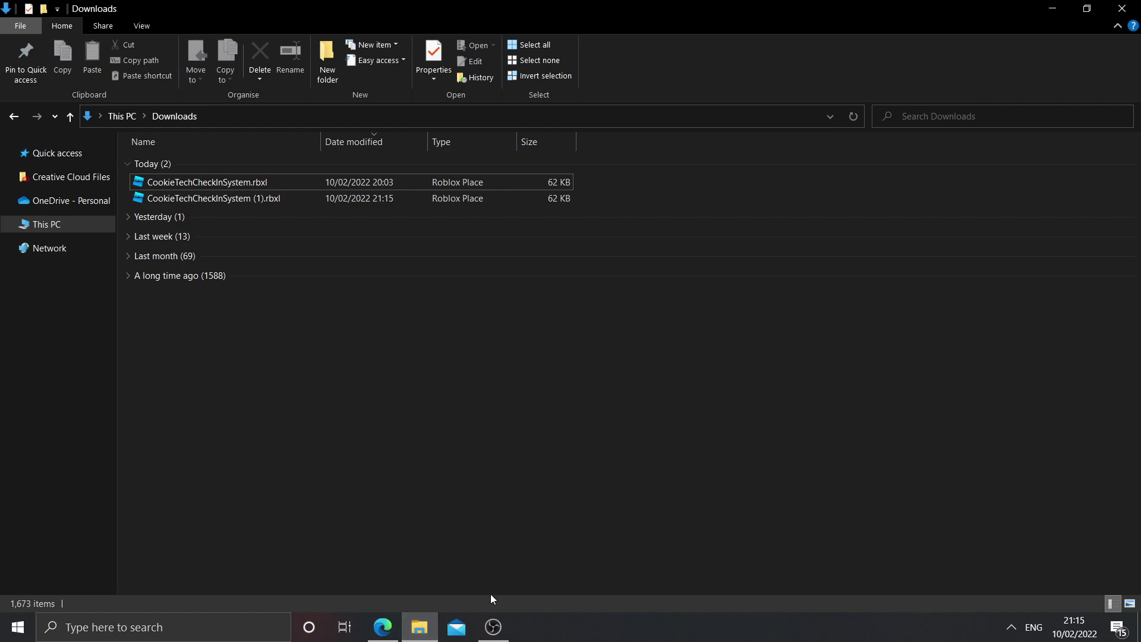
double_click(237, 183)
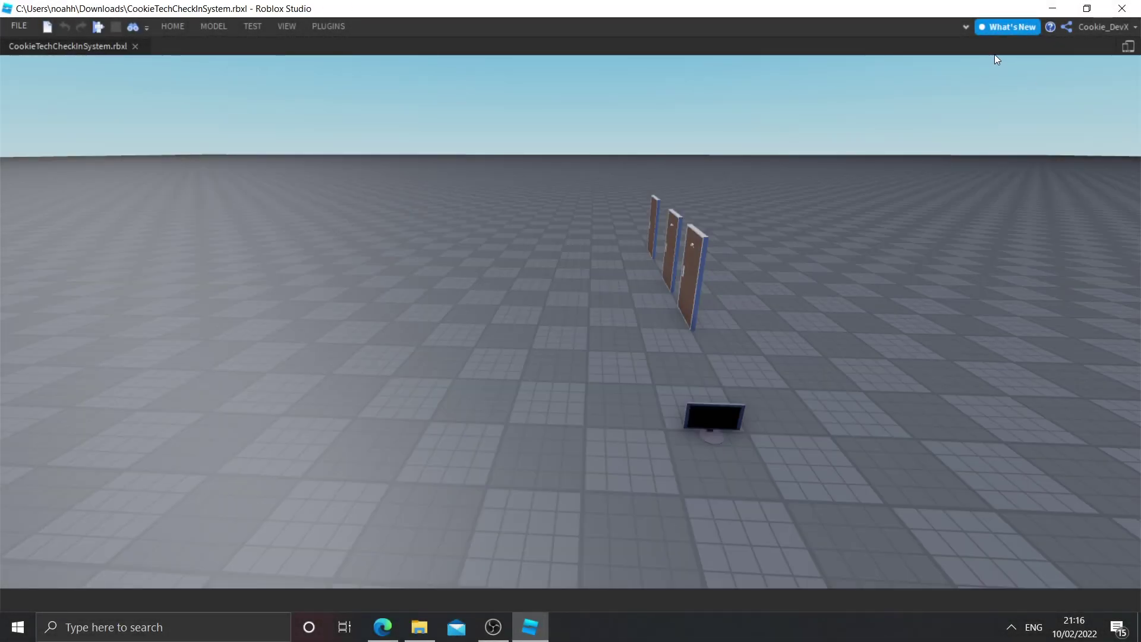
Expand the collapsed ribbon and show the Explorer and Properties windows.
click(966, 27)
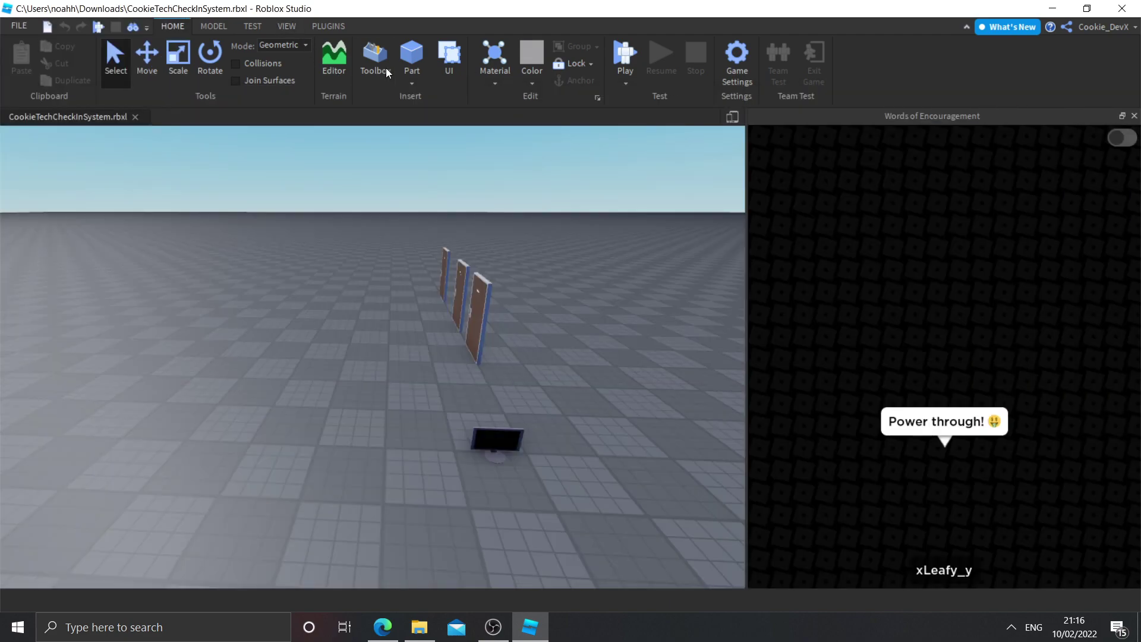
click(287, 26)
click(25, 59)
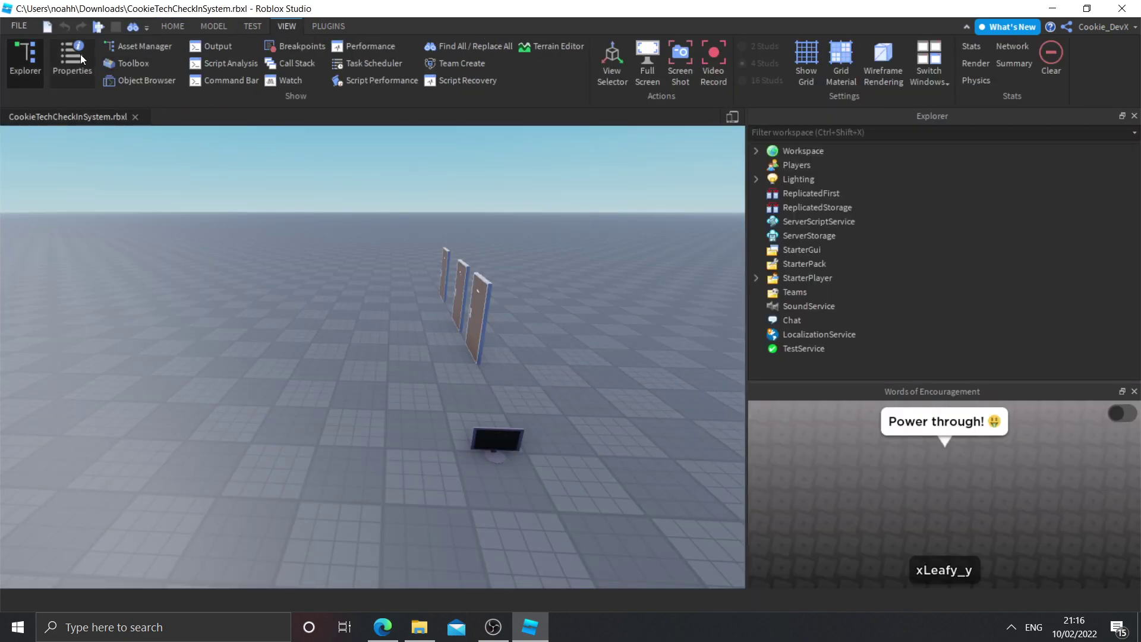
click(76, 59)
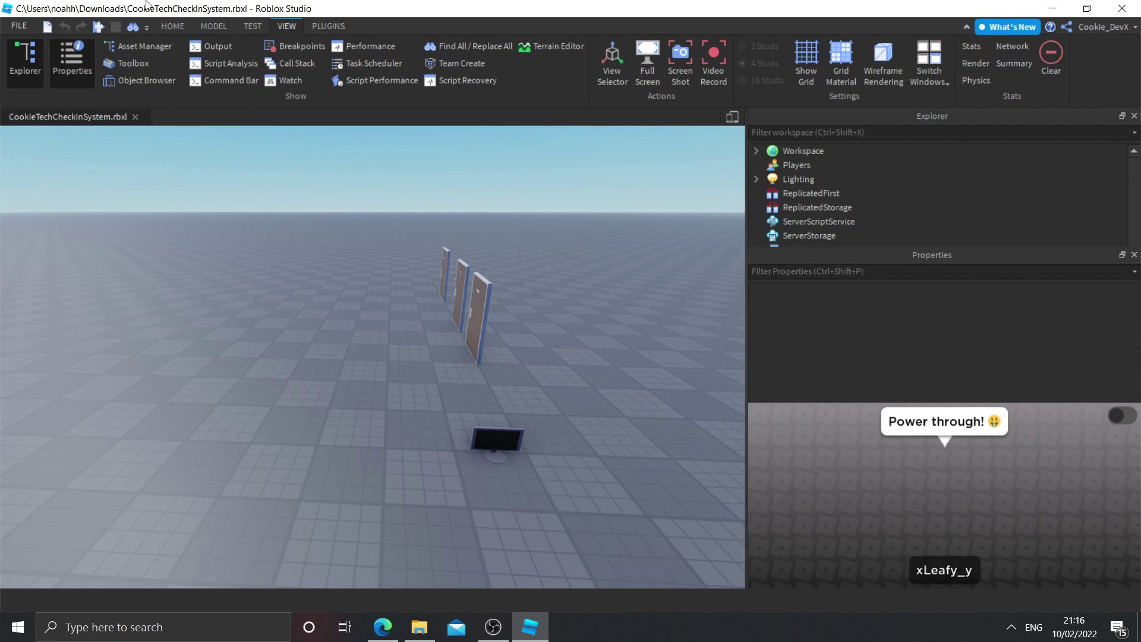
Detach and close the Words of Encouragement plugin window, and narrow the Explorer and Properties windows to widen the viewport.
click(329, 26)
click(1136, 72)
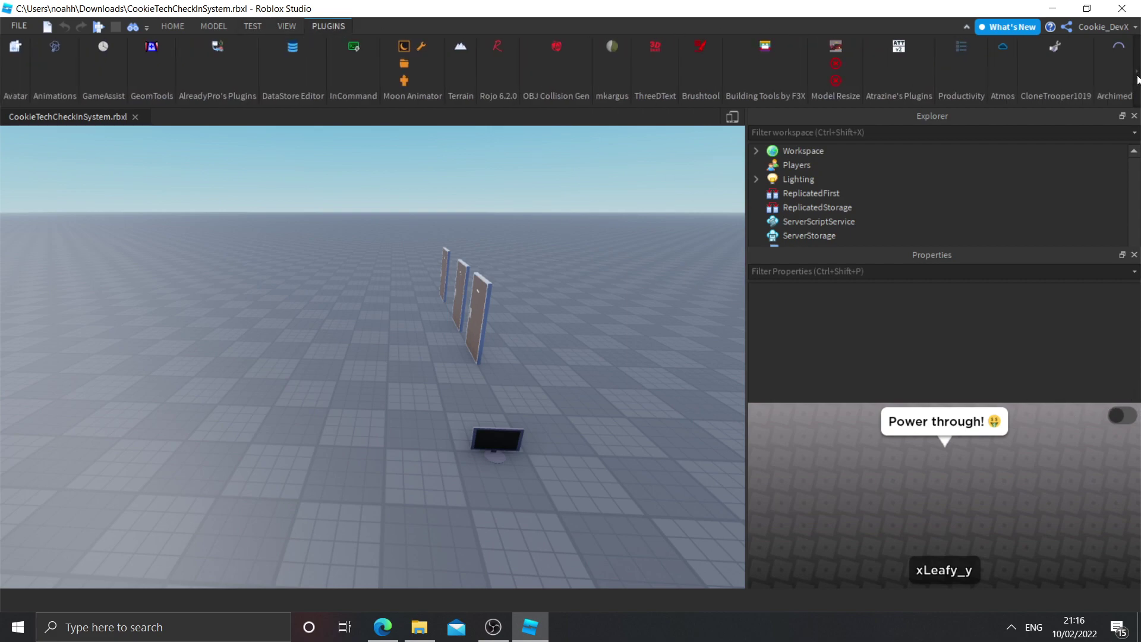
drag(1070, 398, 741, 400)
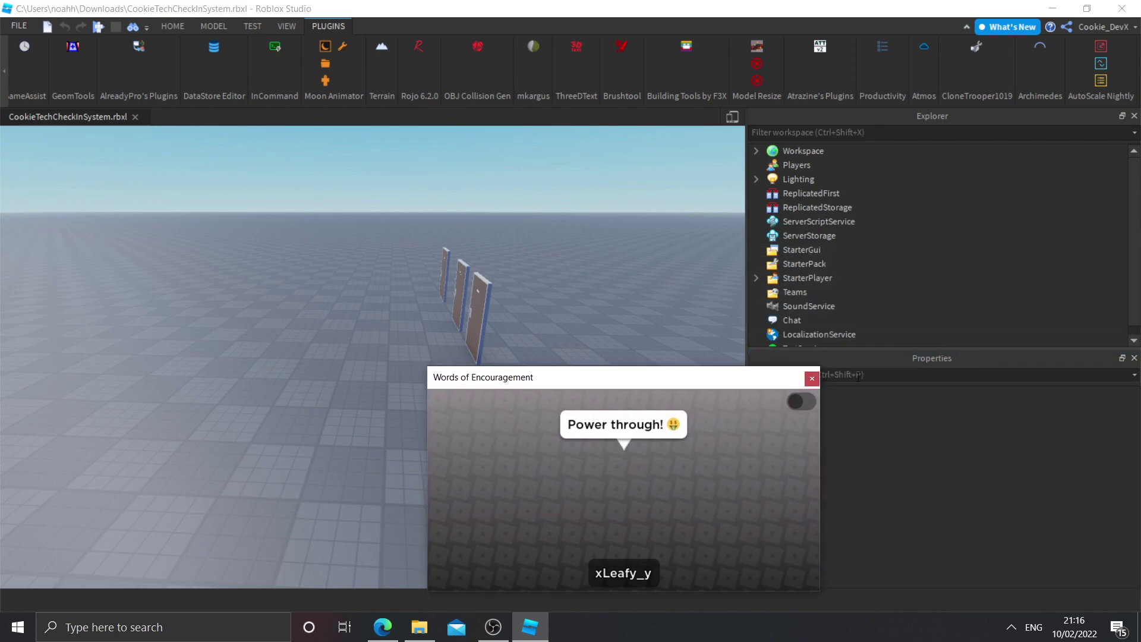
click(813, 379)
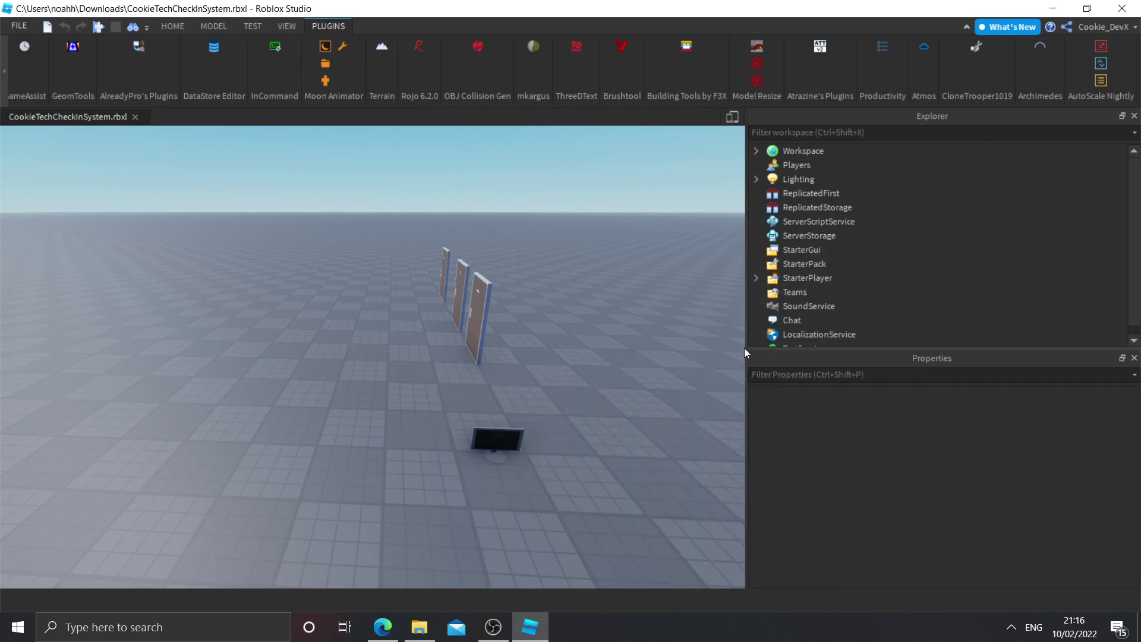
drag(755, 348, 814, 349)
click(173, 24)
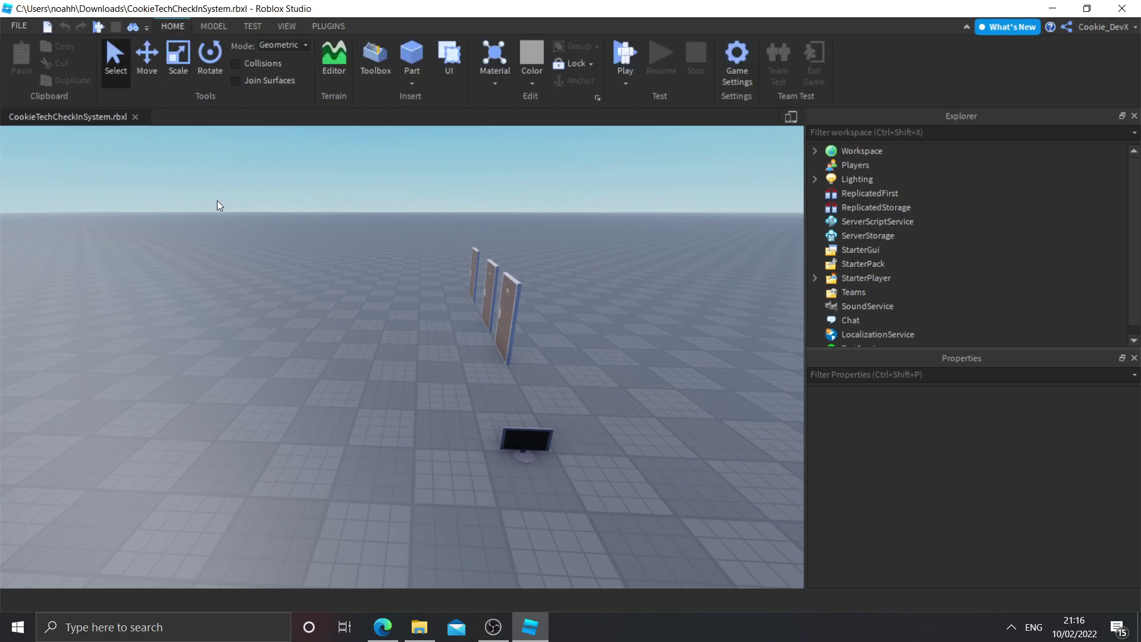
Move the CheckinGui model from the CookieTehCheckIn folder in Workspace into StarterGui and ungroup it there.
right_drag(217, 201, 249, 211)
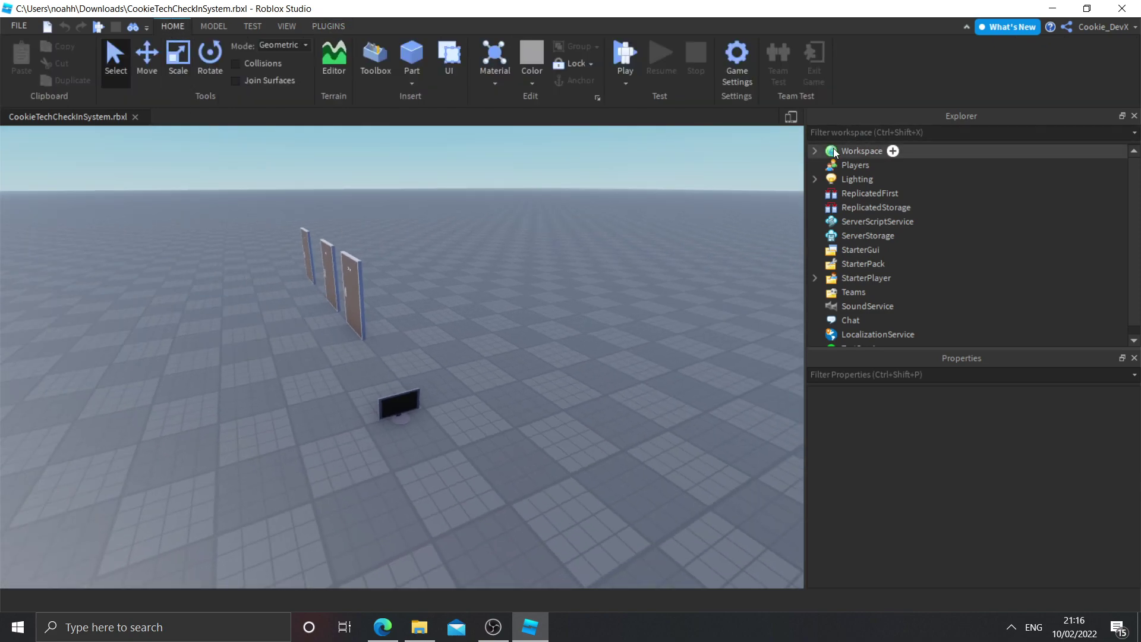
click(815, 151)
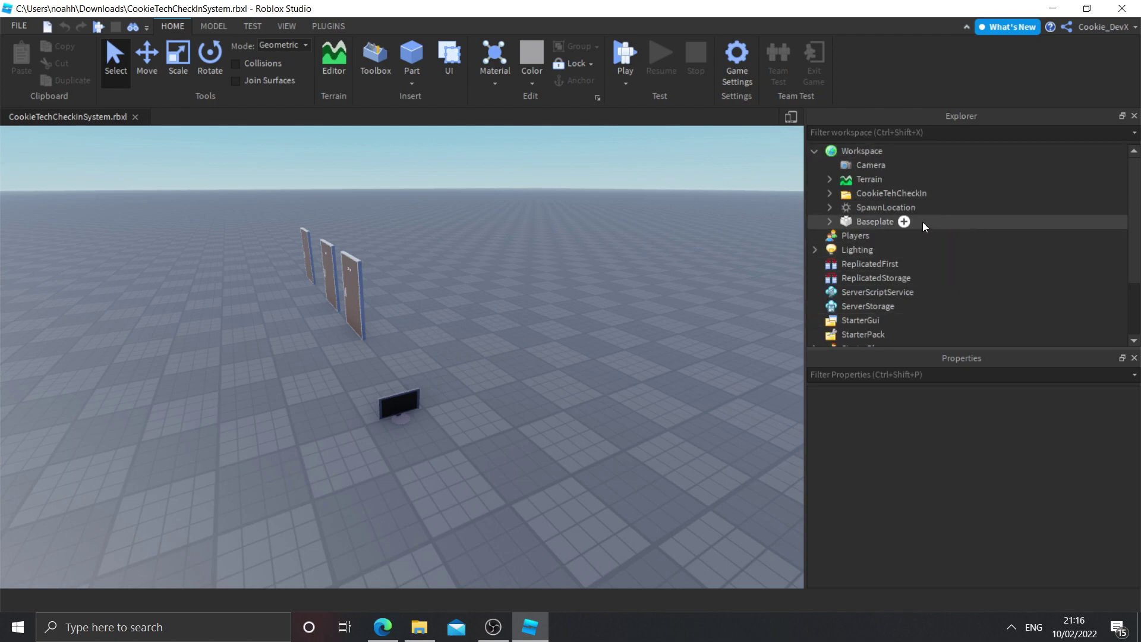
click(830, 193)
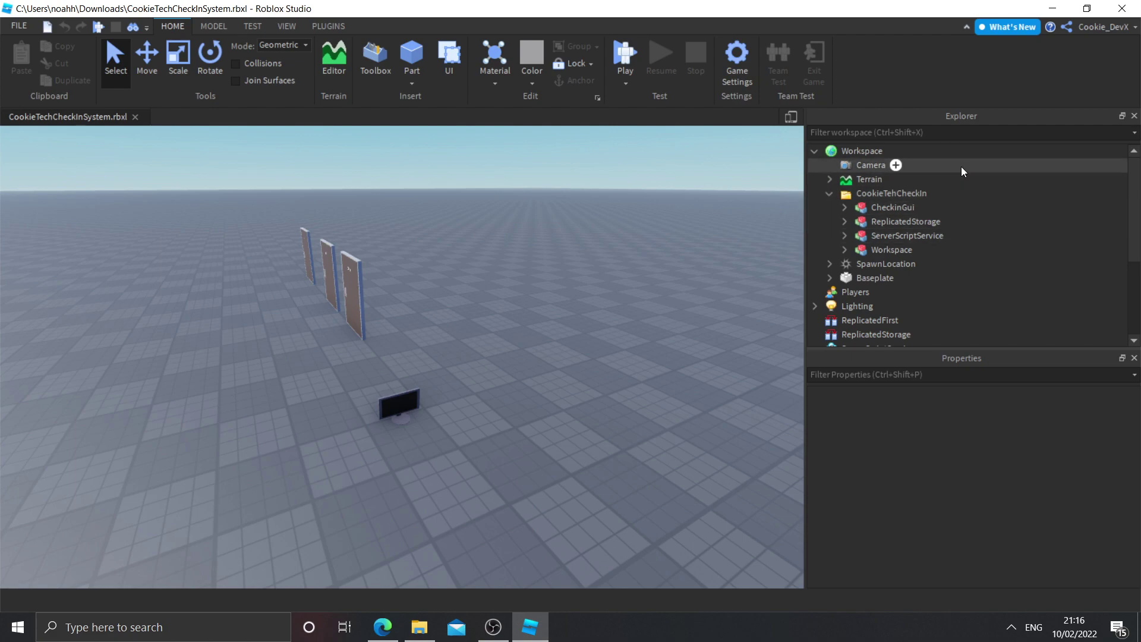
click(872, 209)
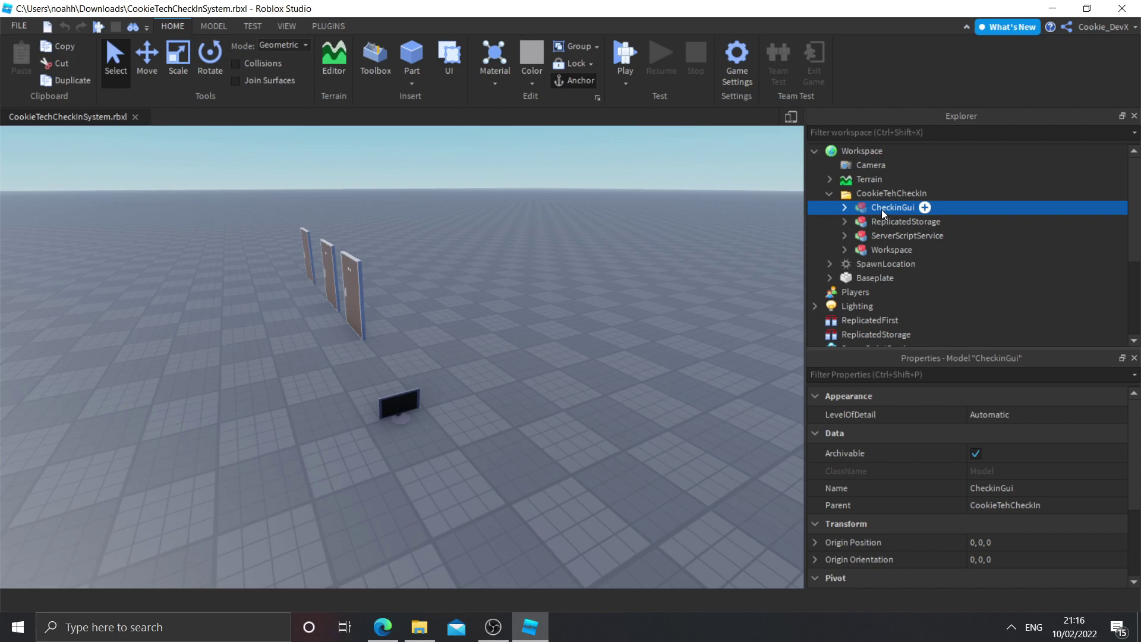
drag(878, 208, 904, 244)
scroll(915, 221, down, 3)
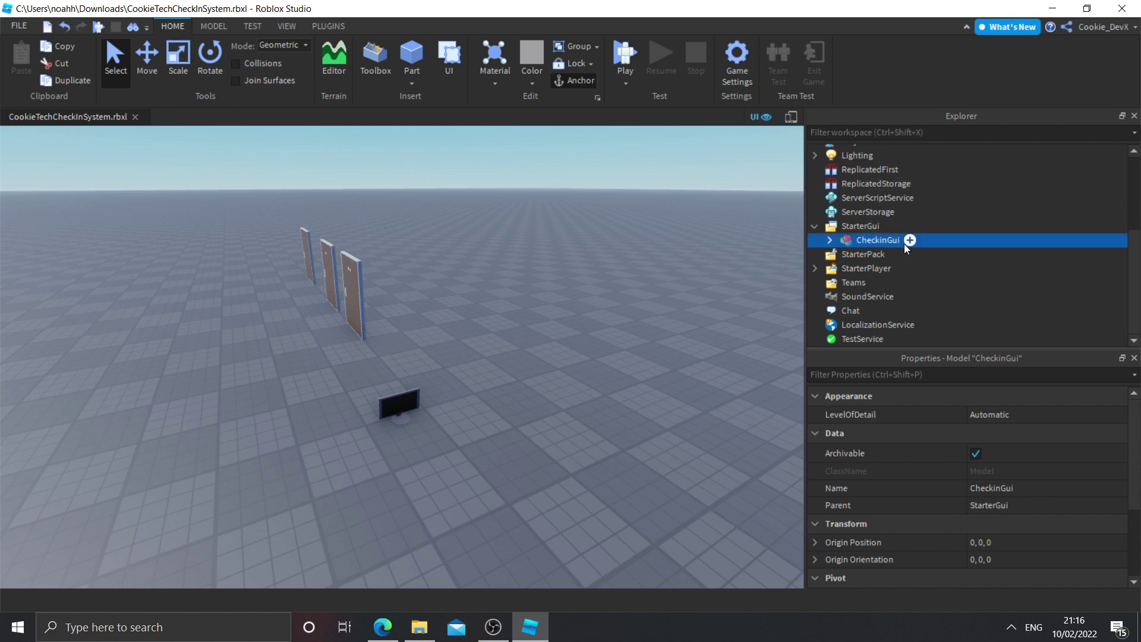
right_click(872, 242)
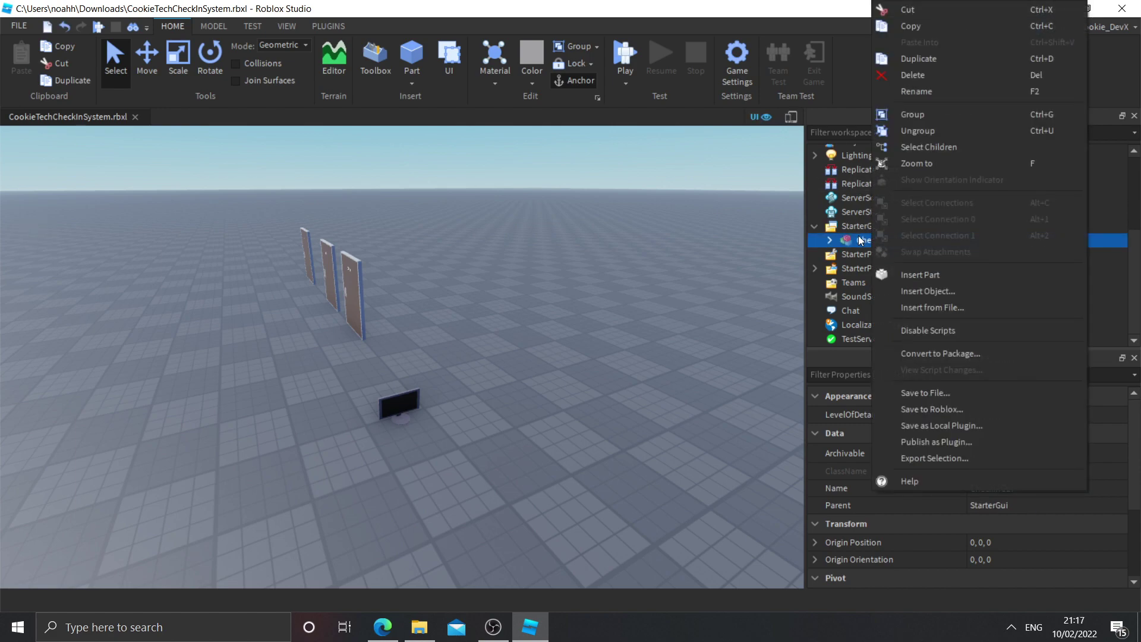
click(989, 134)
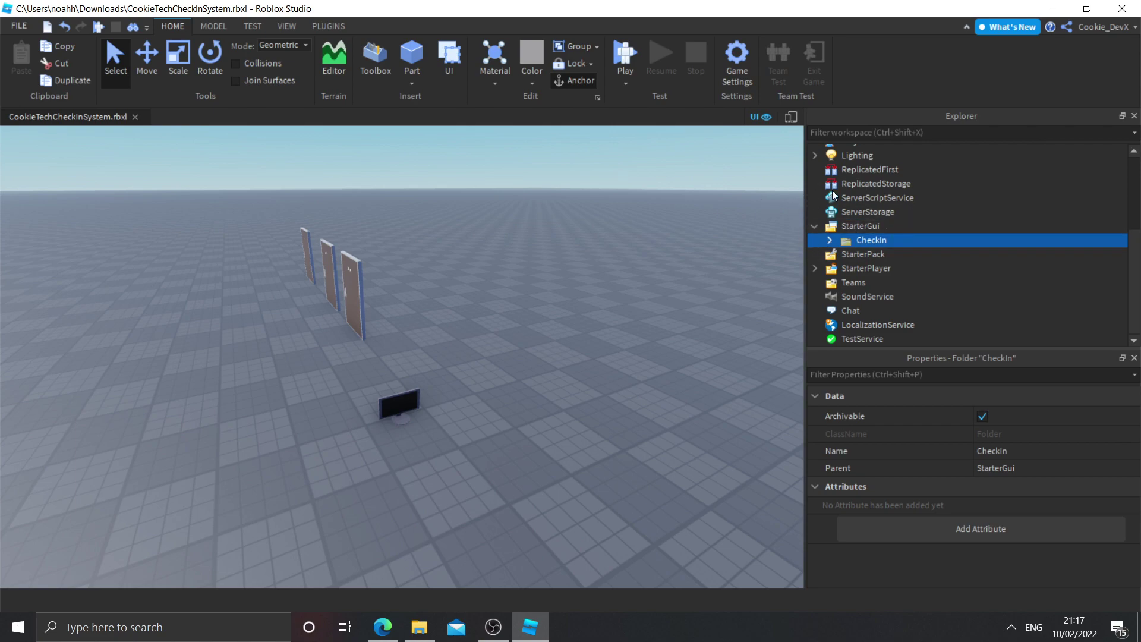
Move the ReplicatedStorage model from the CookieTehCheckIn folder into the ReplicatedStorage service and ungroup it.
scroll(915, 237, up, 3)
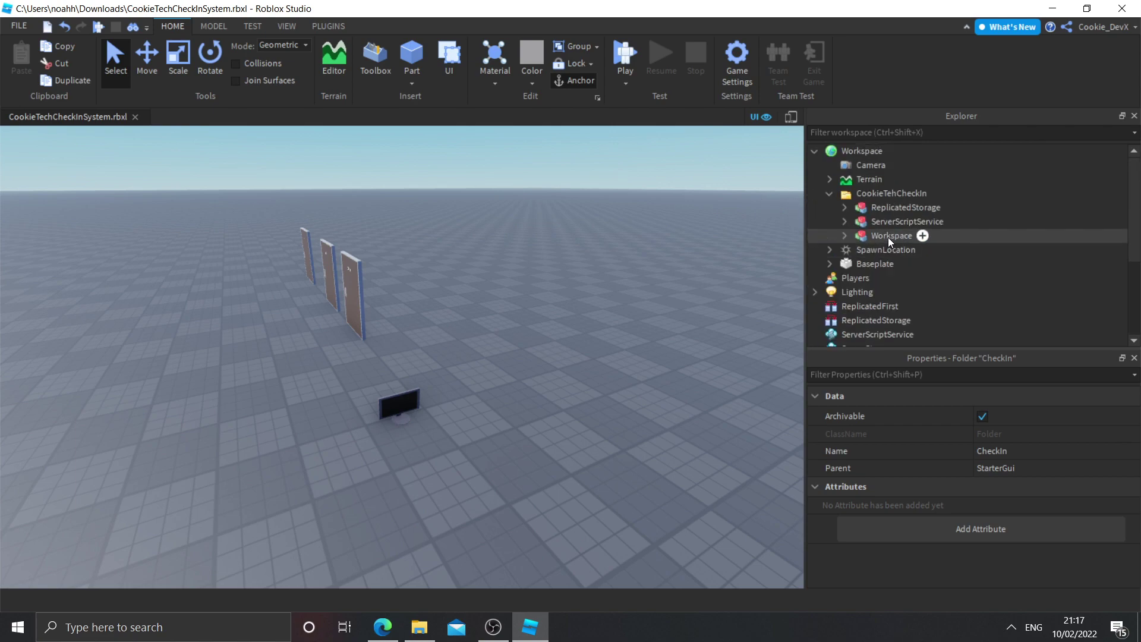
click(884, 206)
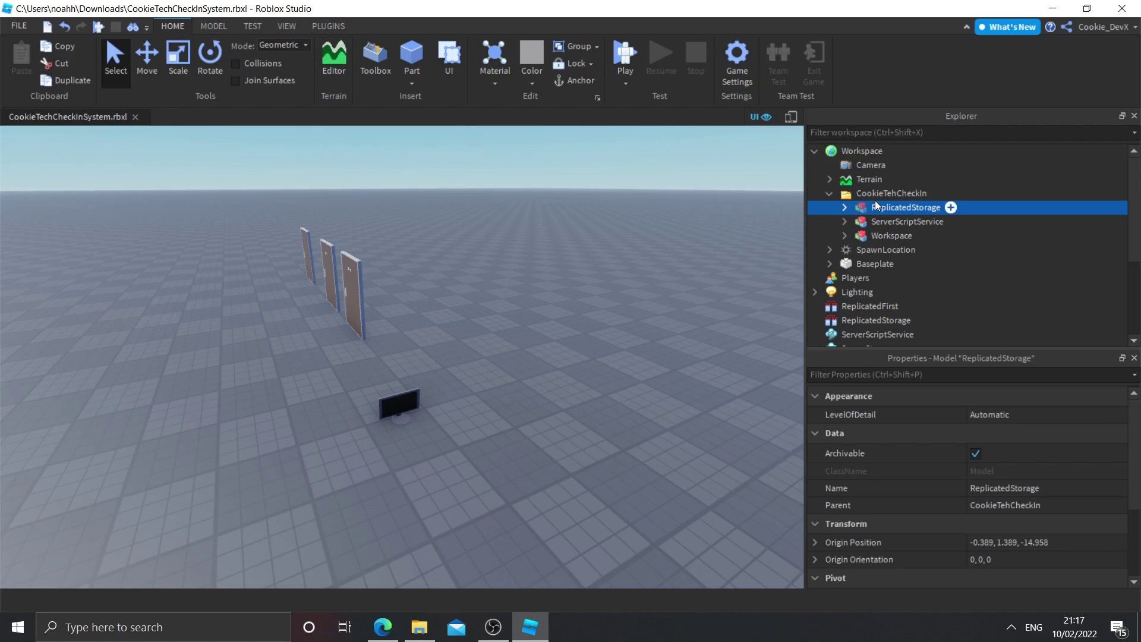
drag(879, 207, 916, 239)
scroll(945, 202, down, 3)
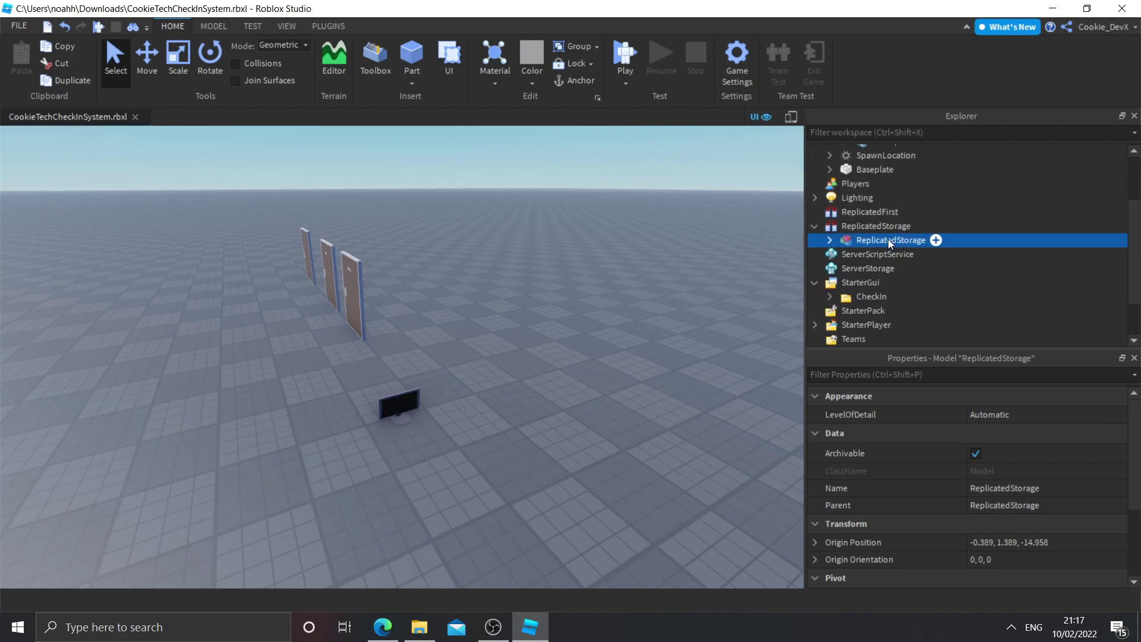
right_click(888, 240)
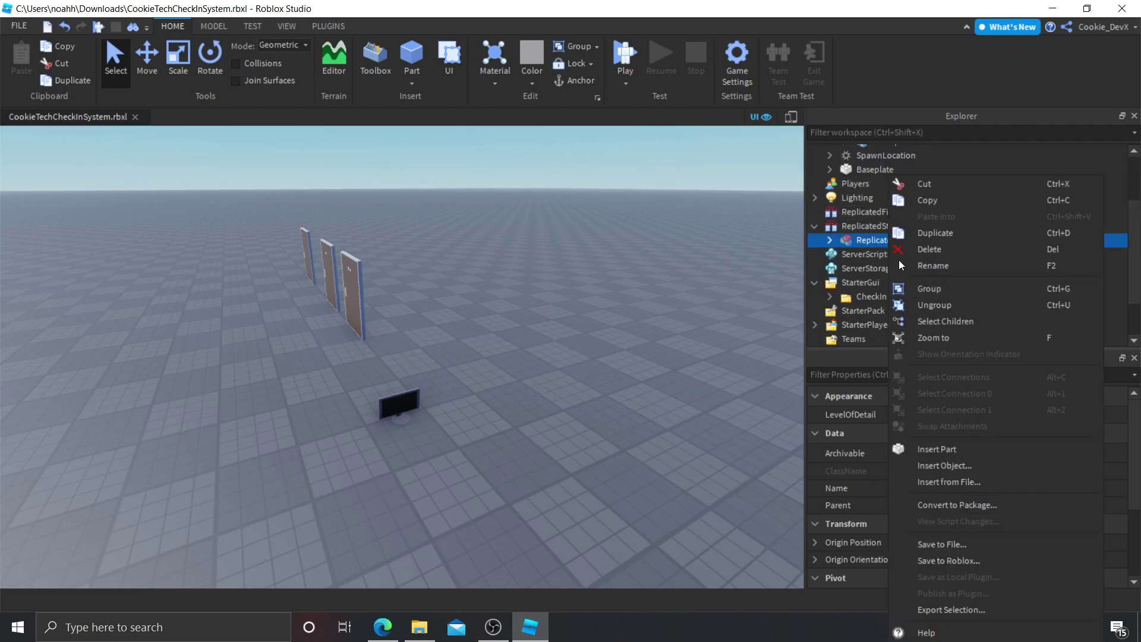
click(964, 305)
Move the ServerScriptService model from the CookieTehCheckIn folder into the ServerScriptService service and ungroup it.
scroll(953, 283, up, 3)
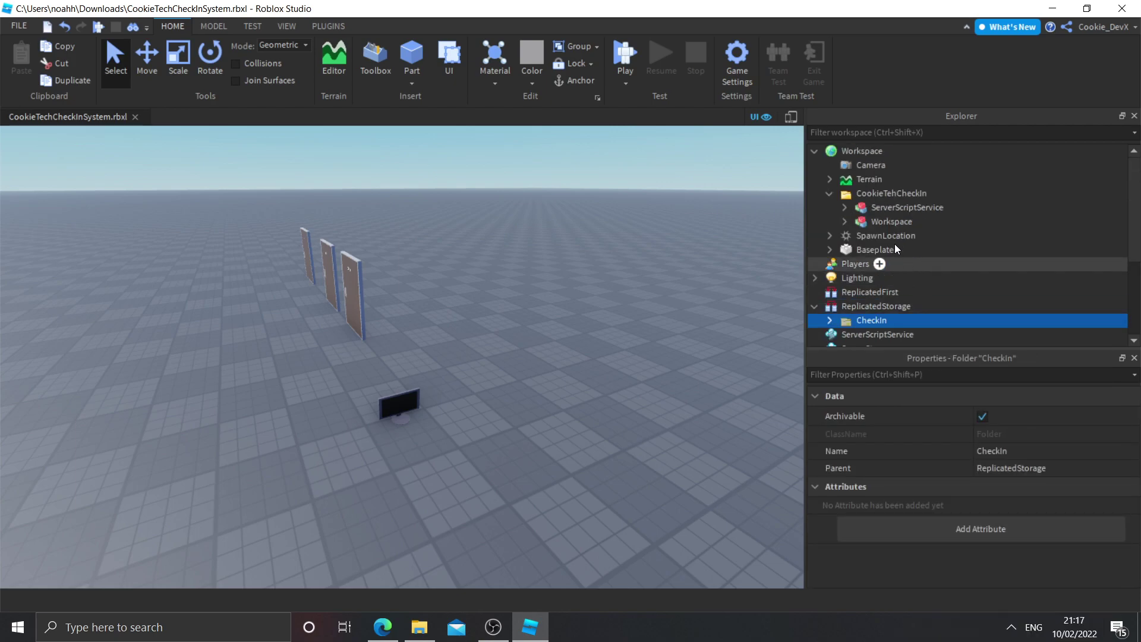
click(879, 220)
drag(872, 209, 923, 213)
scroll(939, 202, down, 2)
scroll(957, 235, down, 3)
right_click(891, 215)
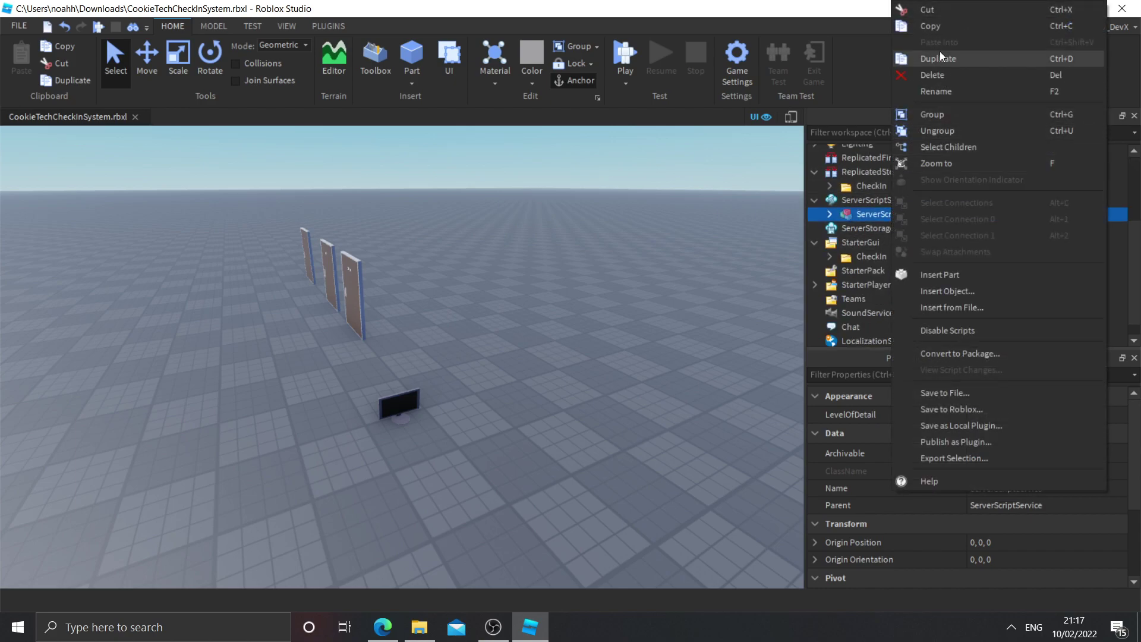
click(940, 134)
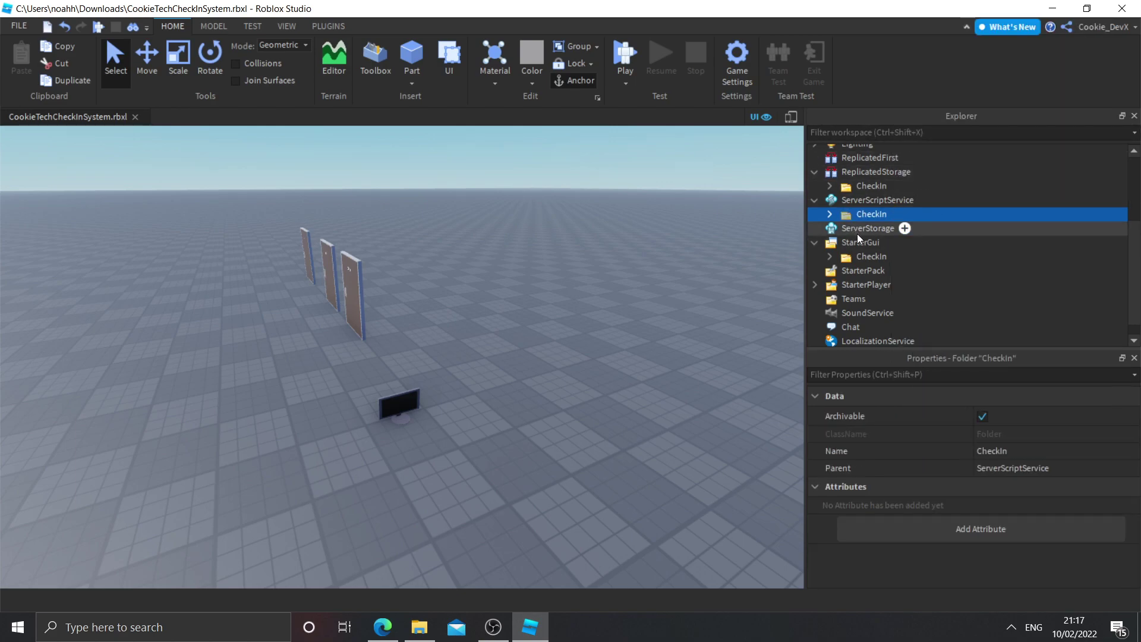
Move the Workspace model out of the CookieTehCheckIn folder directly into the Workspace service, and delete the emptied folder.
scroll(865, 231, up, 3)
click(868, 209)
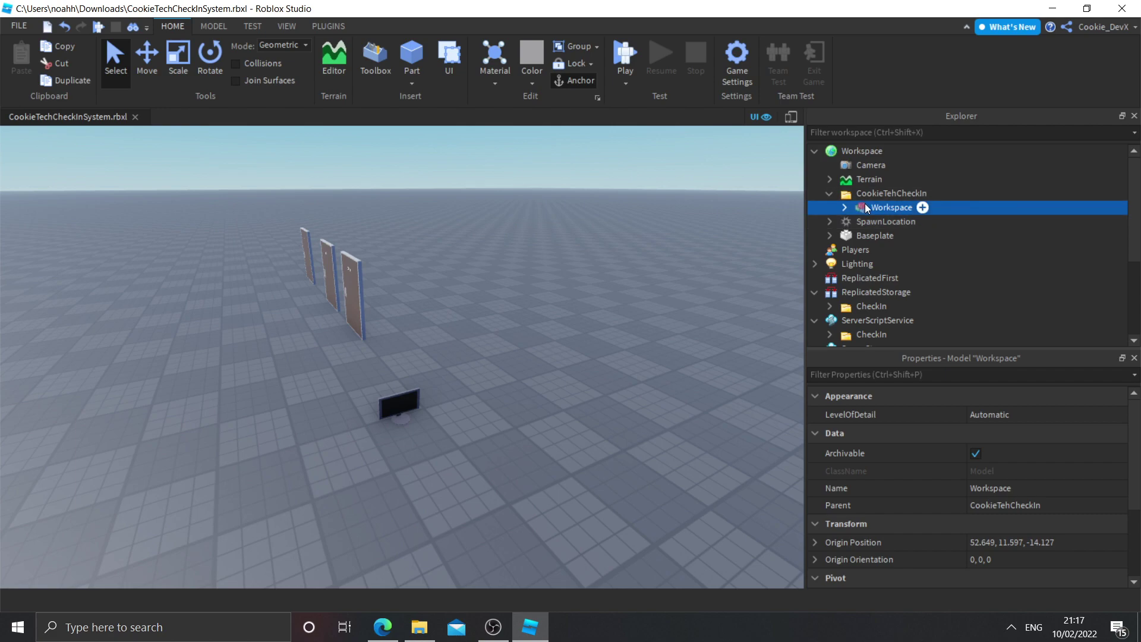
drag(865, 203, 879, 148)
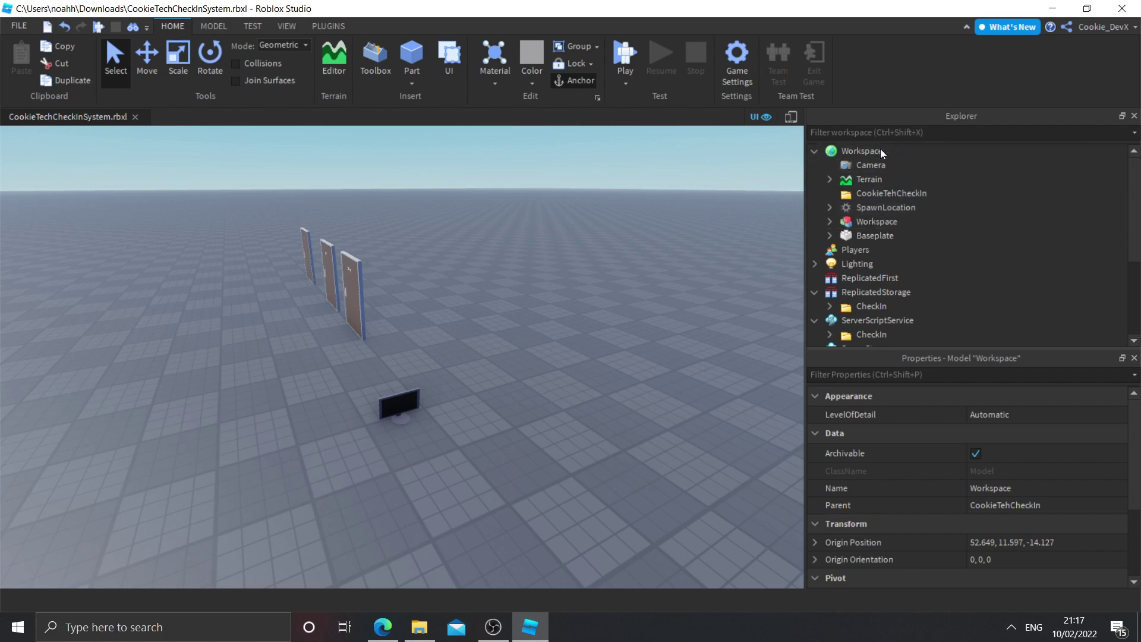
click(869, 197)
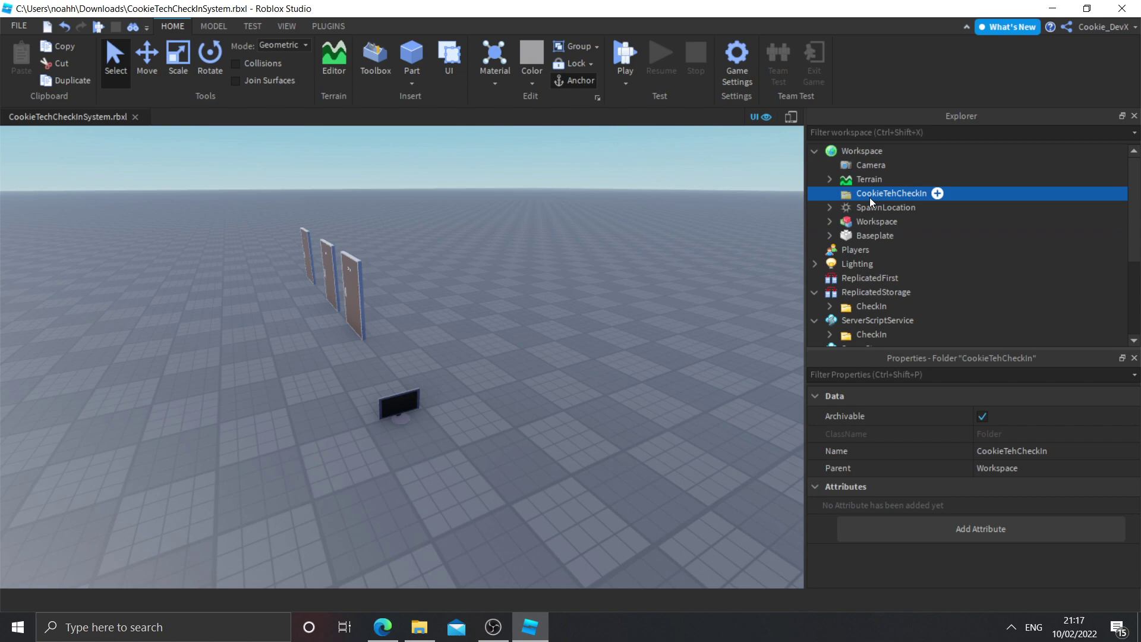
key(Delete)
Ungroup the Workspace model directly under the Workspace service.
click(870, 208)
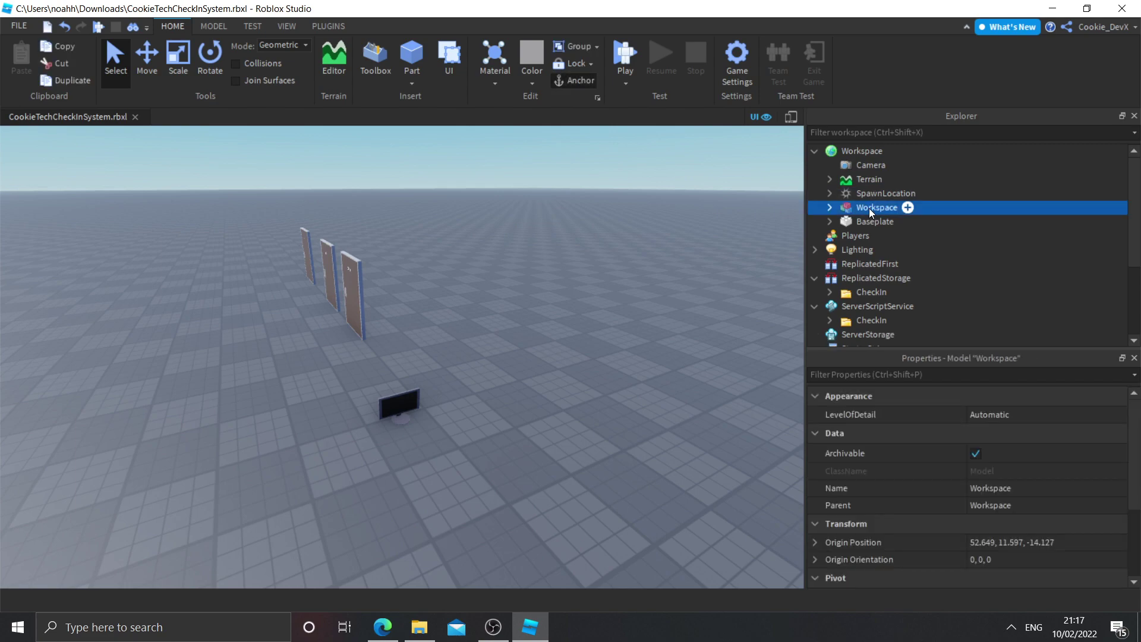
right_click(871, 209)
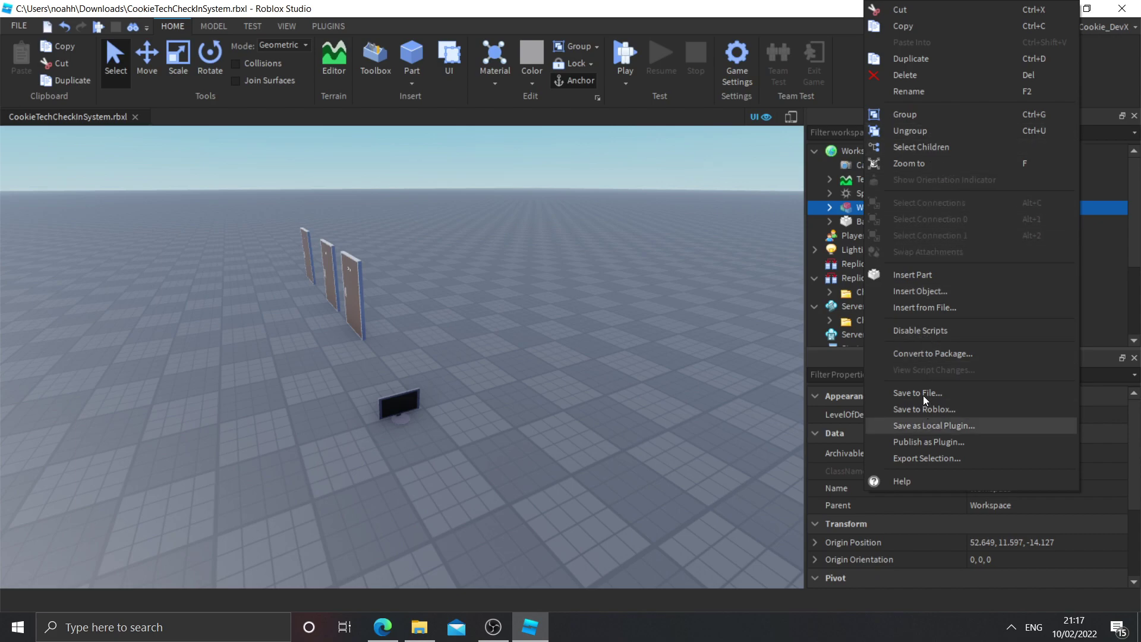
click(915, 135)
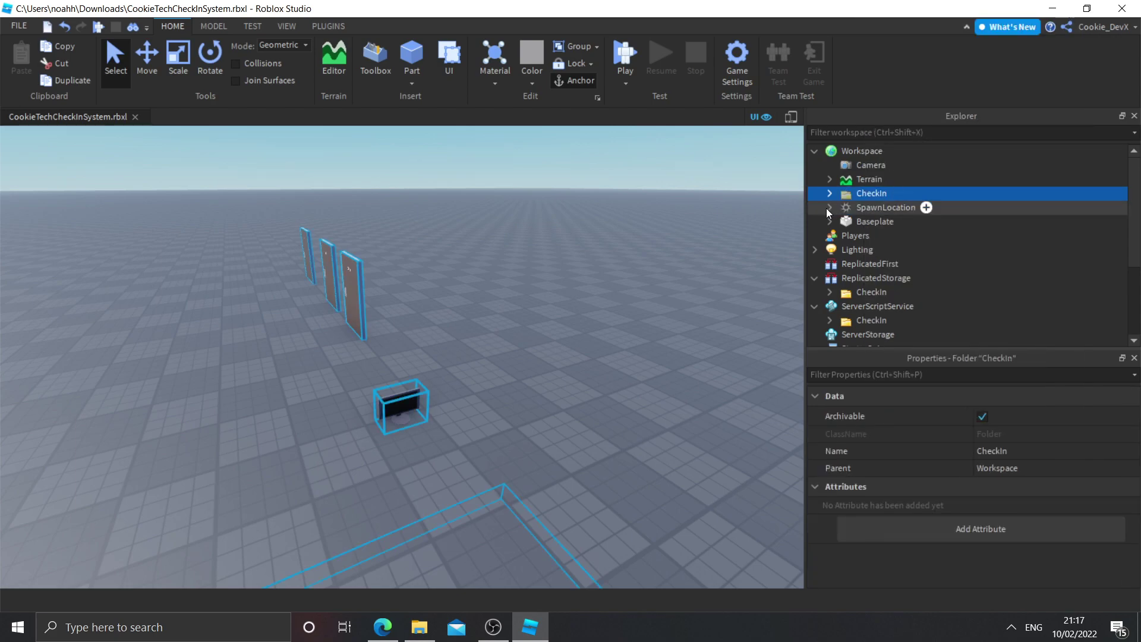
Delete the SpawnLocation inside the CheckIn folder's Spawn/Baseplate folder, and remove that whole folder with its baseplate.
click(829, 194)
click(693, 215)
right_drag(692, 215, 484, 411)
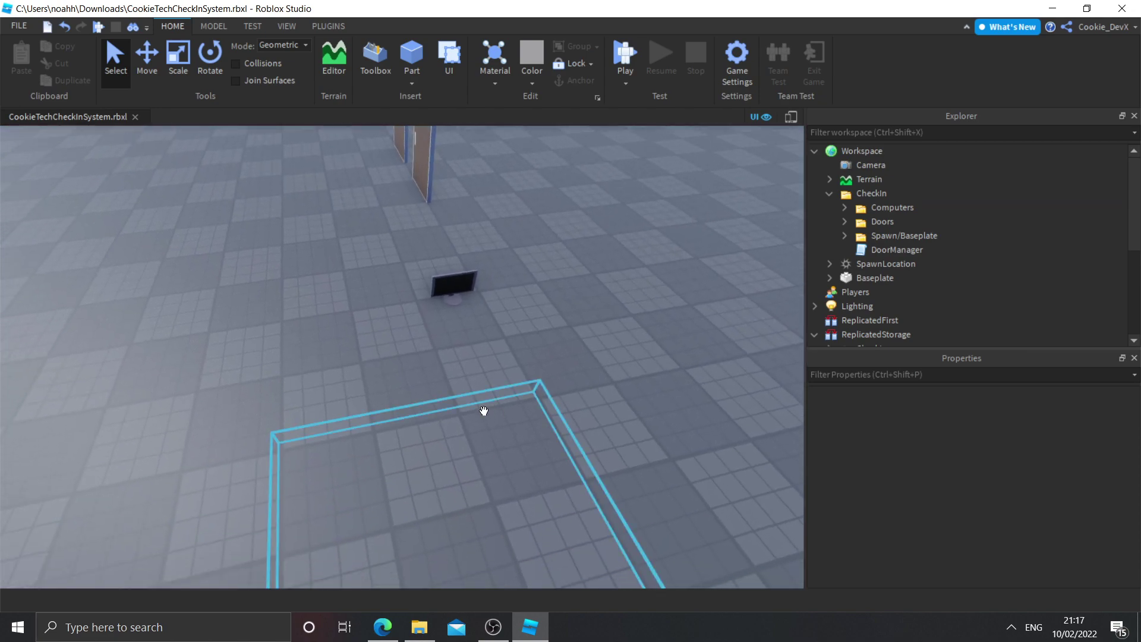
click(484, 411)
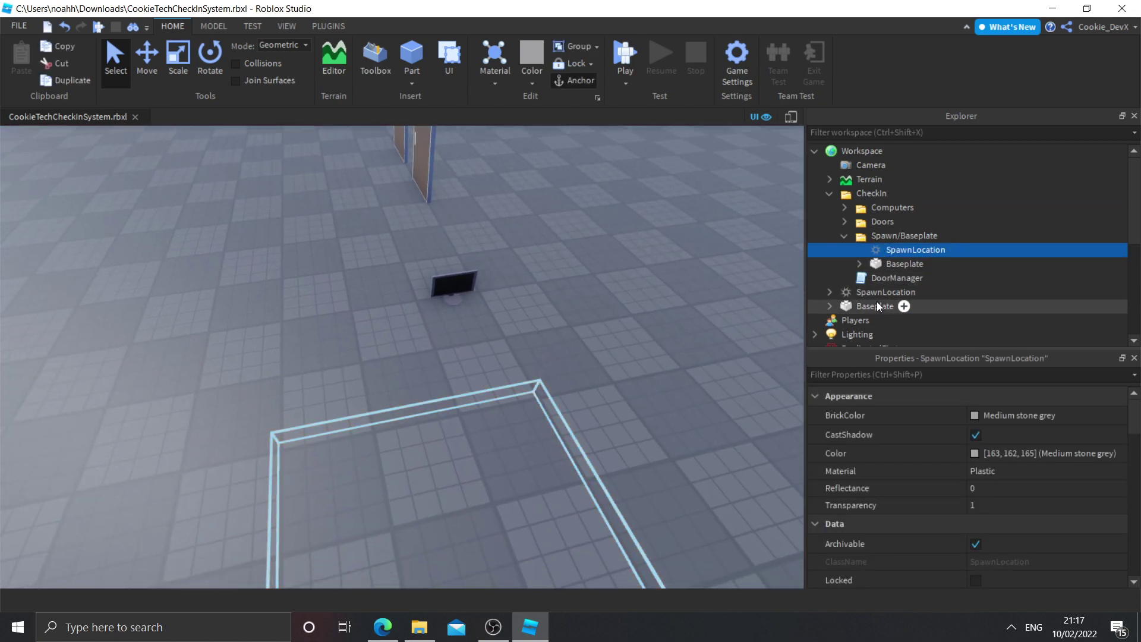
drag(878, 306, 889, 250)
click(890, 235)
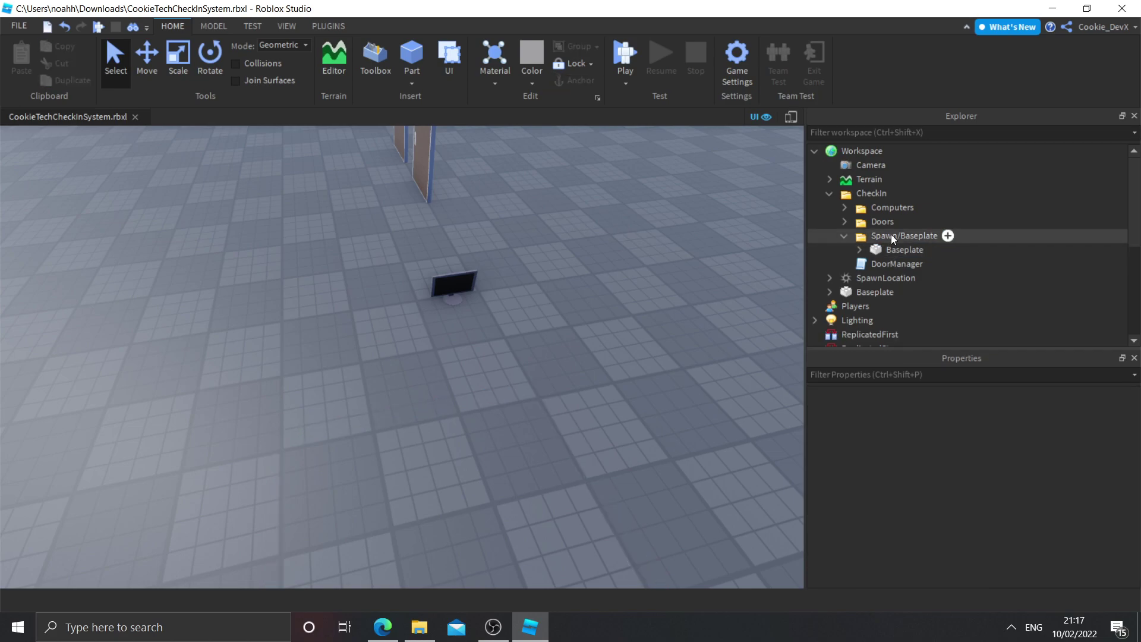
click(846, 236)
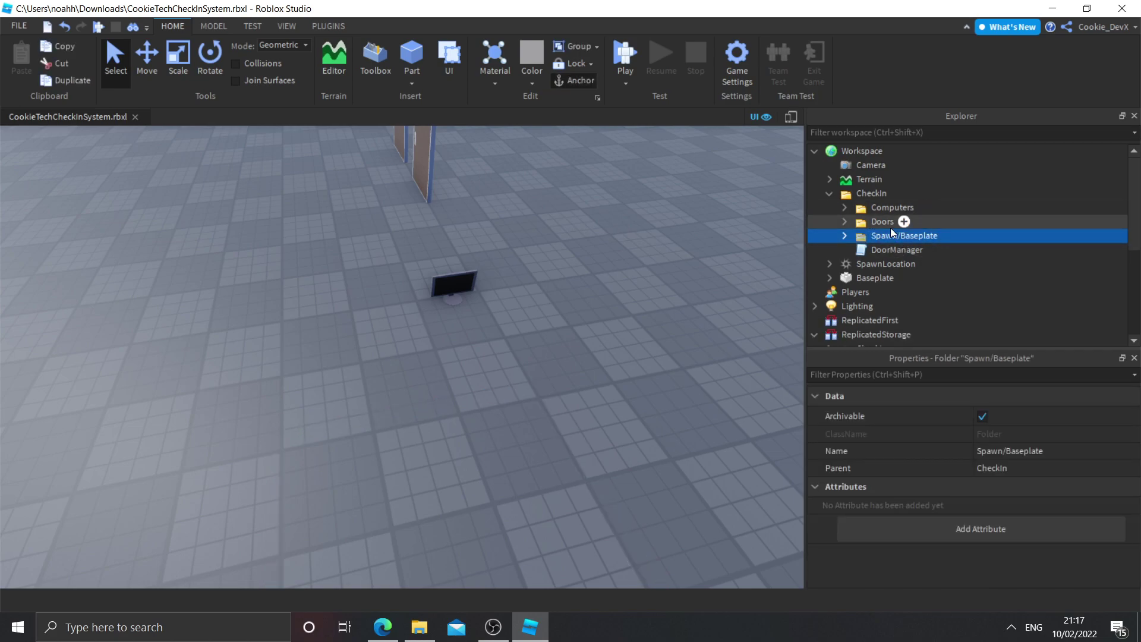
key(Delete)
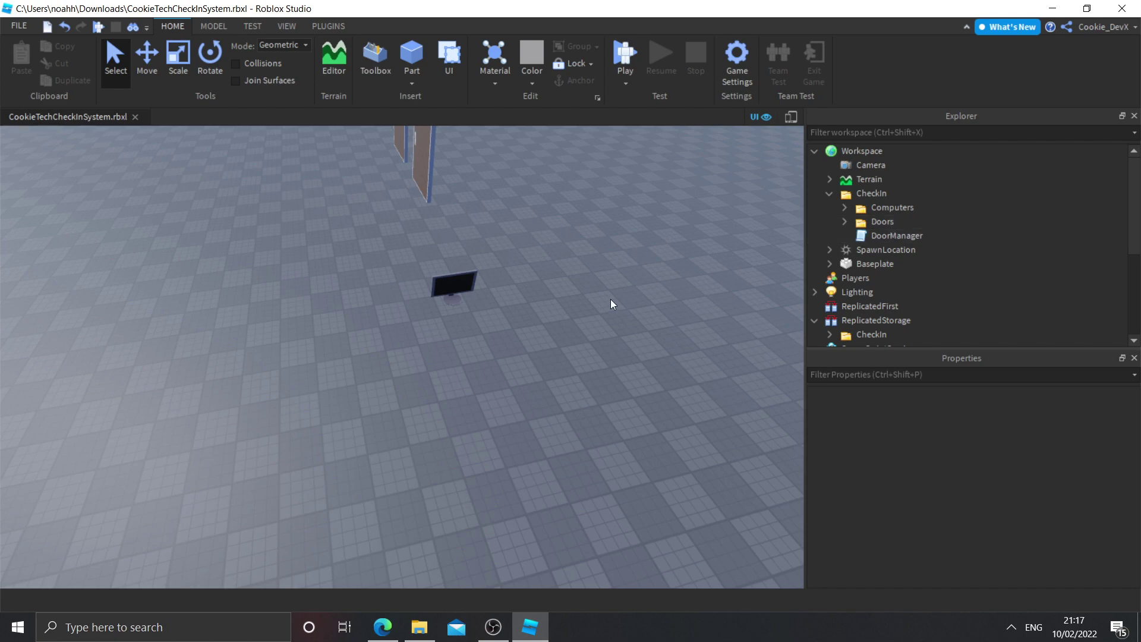
Select the Computer model in the viewport with the Move tool and rotate it to an orientation of 0, 90, -90.
right_drag(611, 299, 586, 326)
scroll(537, 307, up, 5)
scroll(543, 265, down, 6)
scroll(553, 277, up, 6)
scroll(554, 277, down, 3)
click(347, 205)
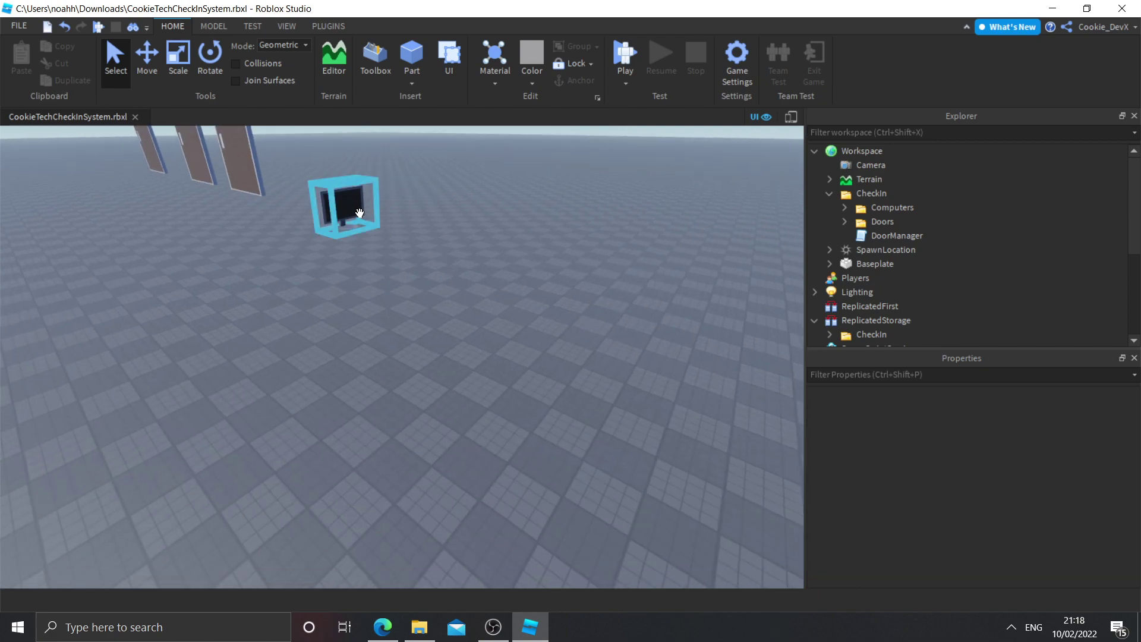
middle_drag(480, 242, 622, 272)
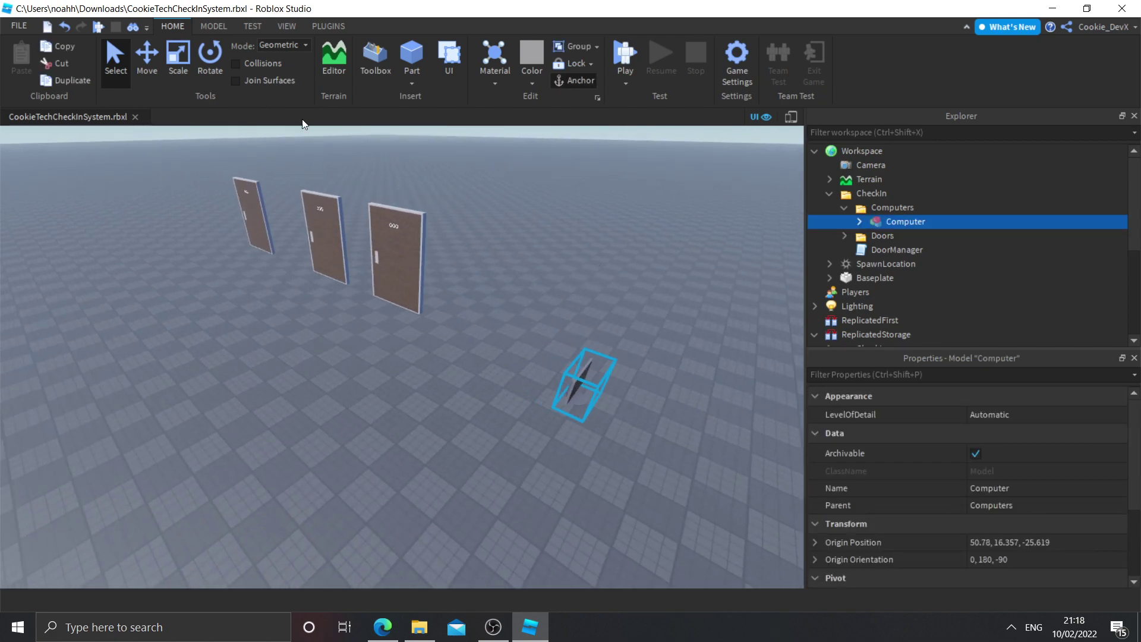
click(138, 67)
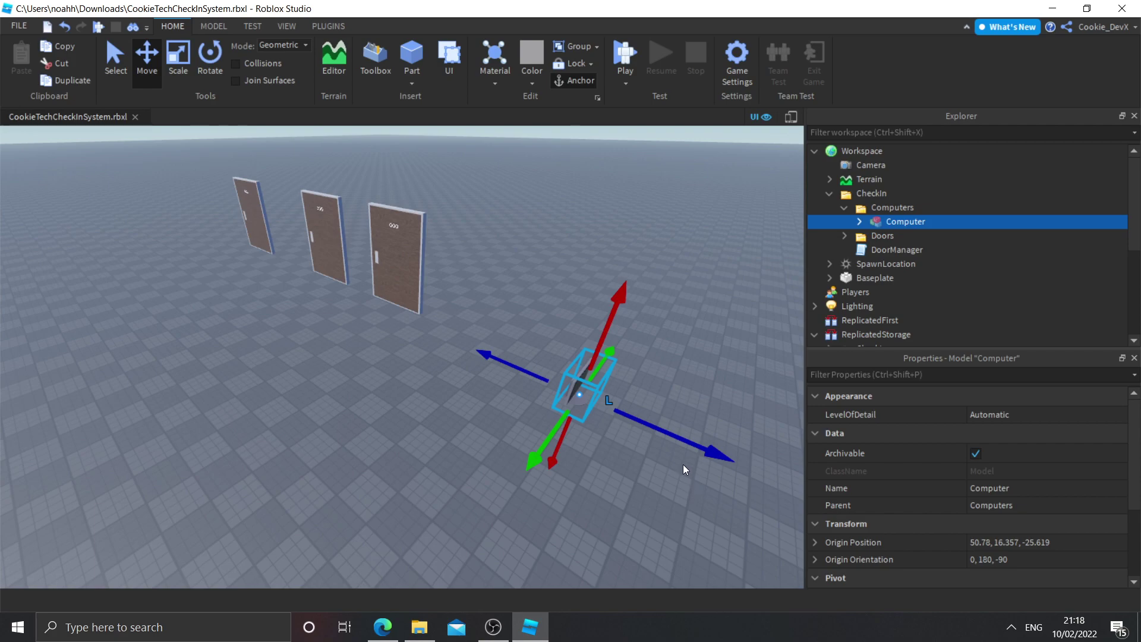
key(ctrl+r)
key(ctrl+r)
key(ctrl+r)
right_drag(548, 501, 550, 494)
Duplicate the computer several times and space the copies in a row beside the original, undoing the misplaced move of one copy.
key(ctrl+d)
drag(562, 401, 663, 410)
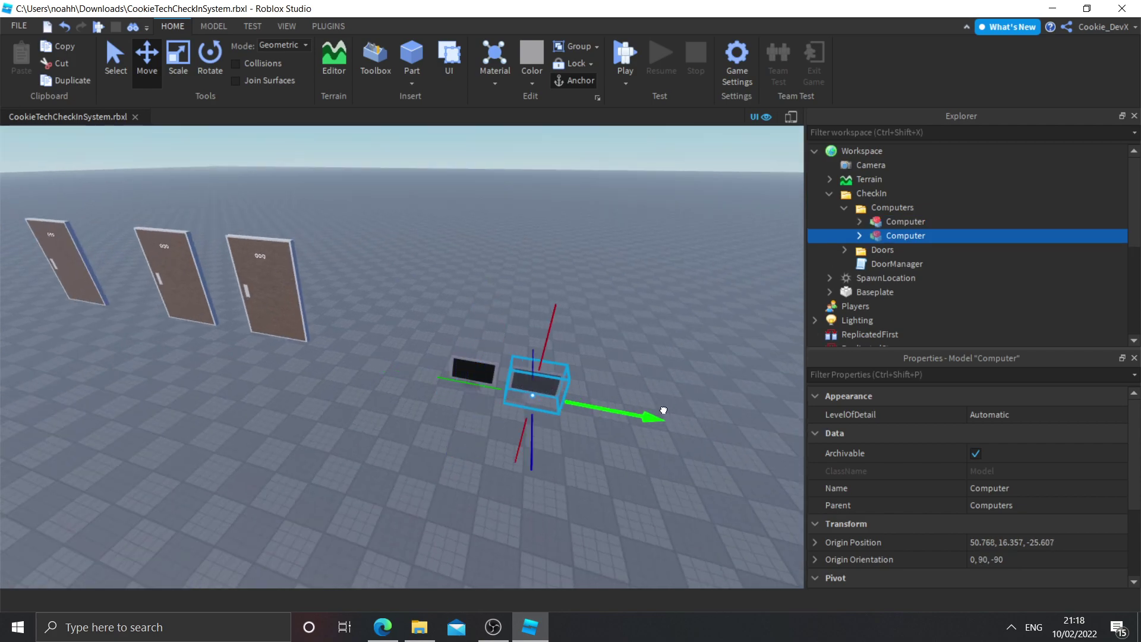
key(ctrl+d)
drag(498, 400, 380, 386)
key(ctrl+d)
key(ctrl+d)
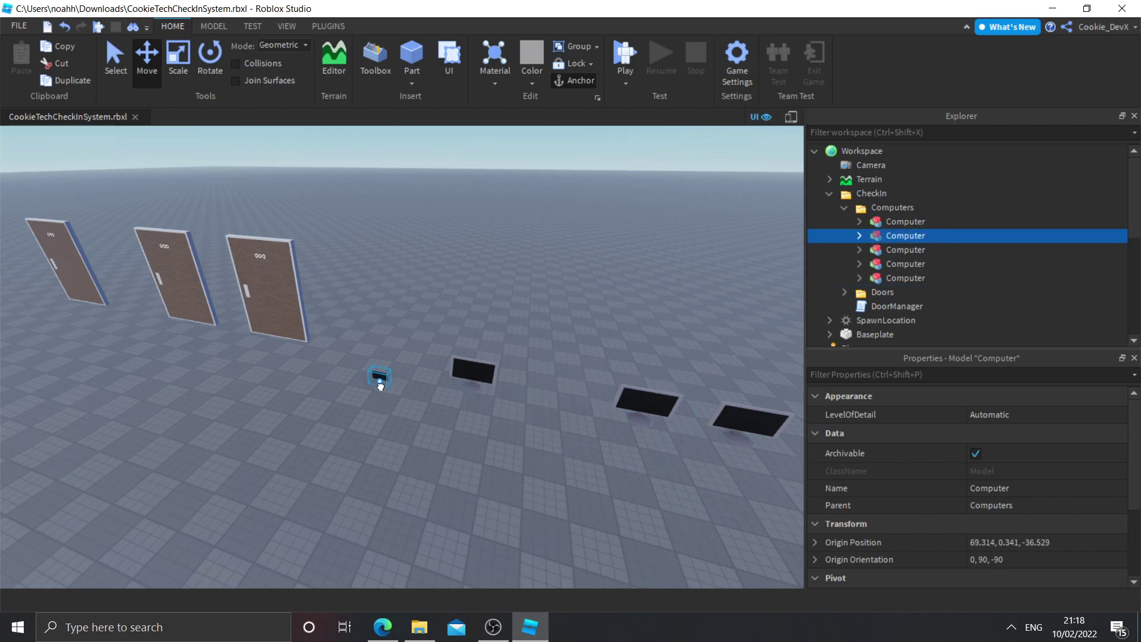
key(ctrl+z)
right_drag(453, 365, 467, 372)
key(q)
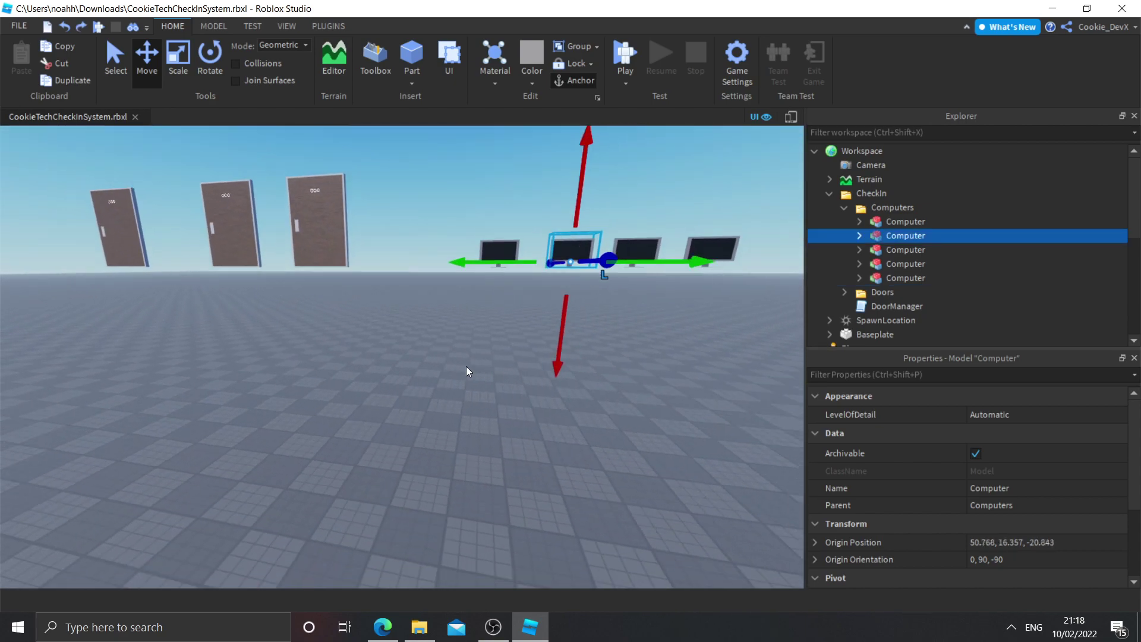
Delete four of the five computers in the row, keeping a single Computer model.
scroll(467, 371, down, 3)
drag(670, 387, 454, 286)
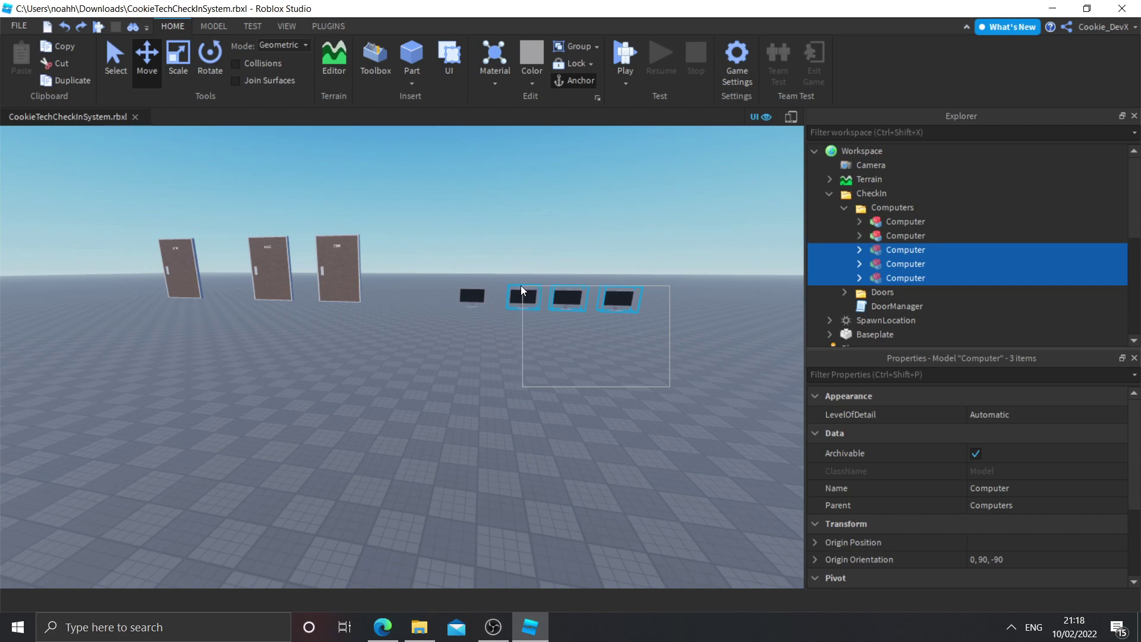
key(Delete)
Duplicate the remaining computer, place the copy beside it, and move both computers down onto the baseplate.
click(472, 295)
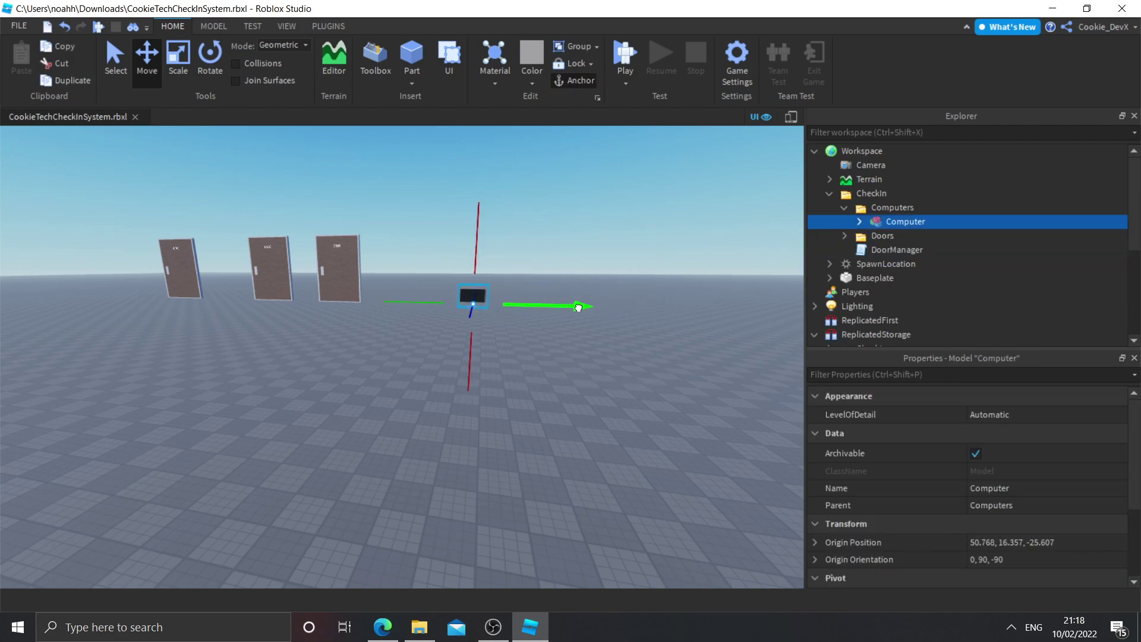
key(ctrl+d)
drag(578, 307, 644, 309)
ctrl+click(480, 295)
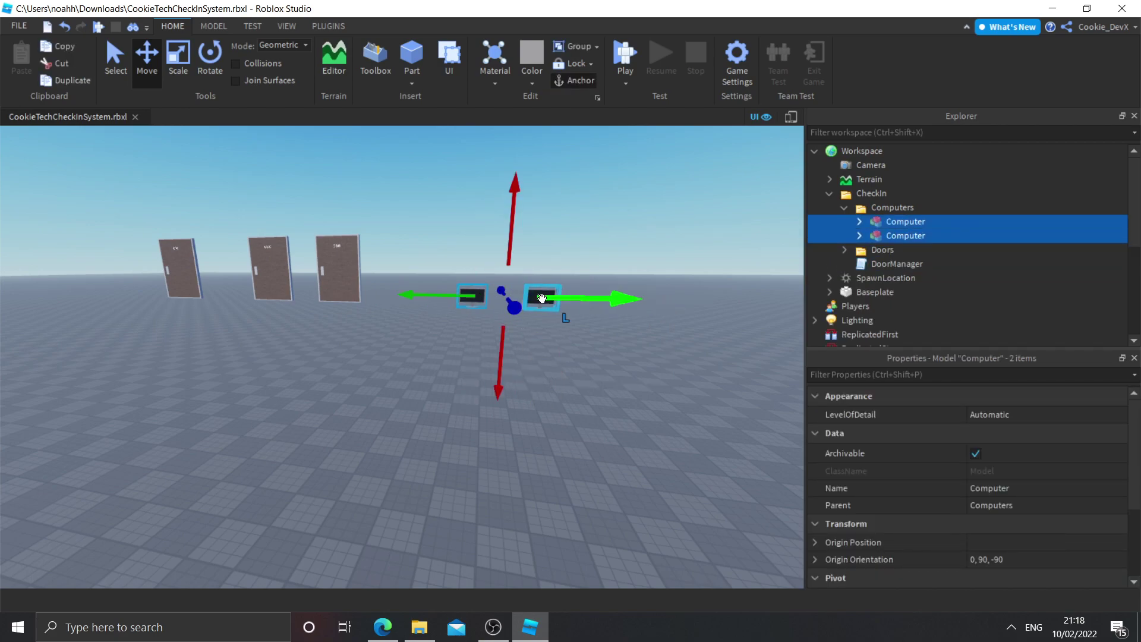
drag(539, 313, 499, 453)
key(a)
click(373, 313)
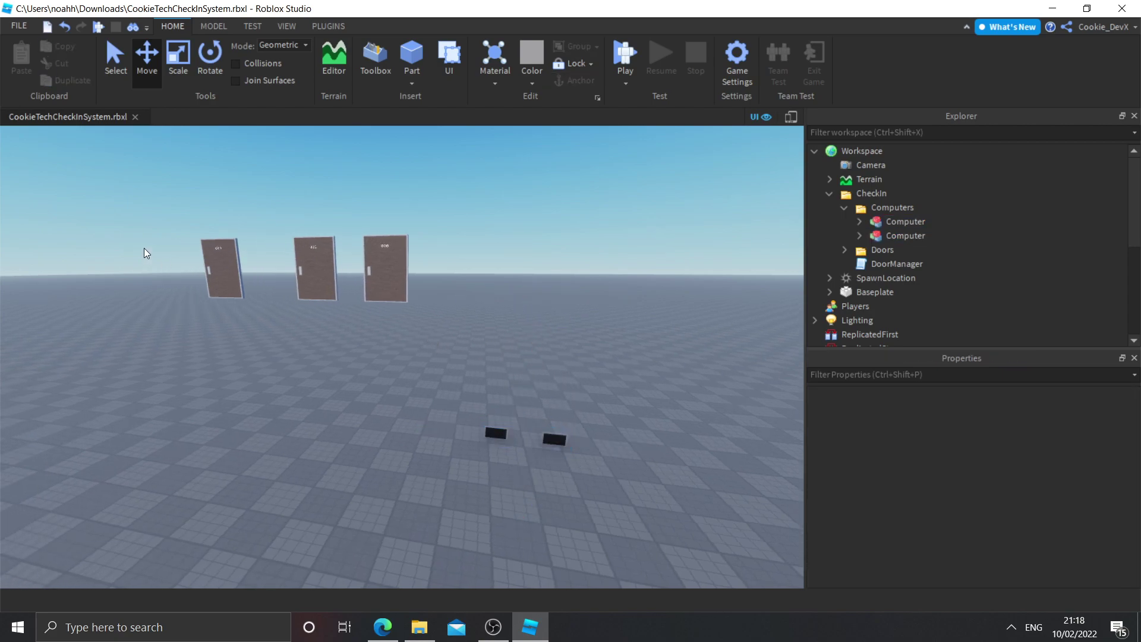
Move the three floating doors one by one down onto the baseplate near the computers.
drag(183, 214, 419, 306)
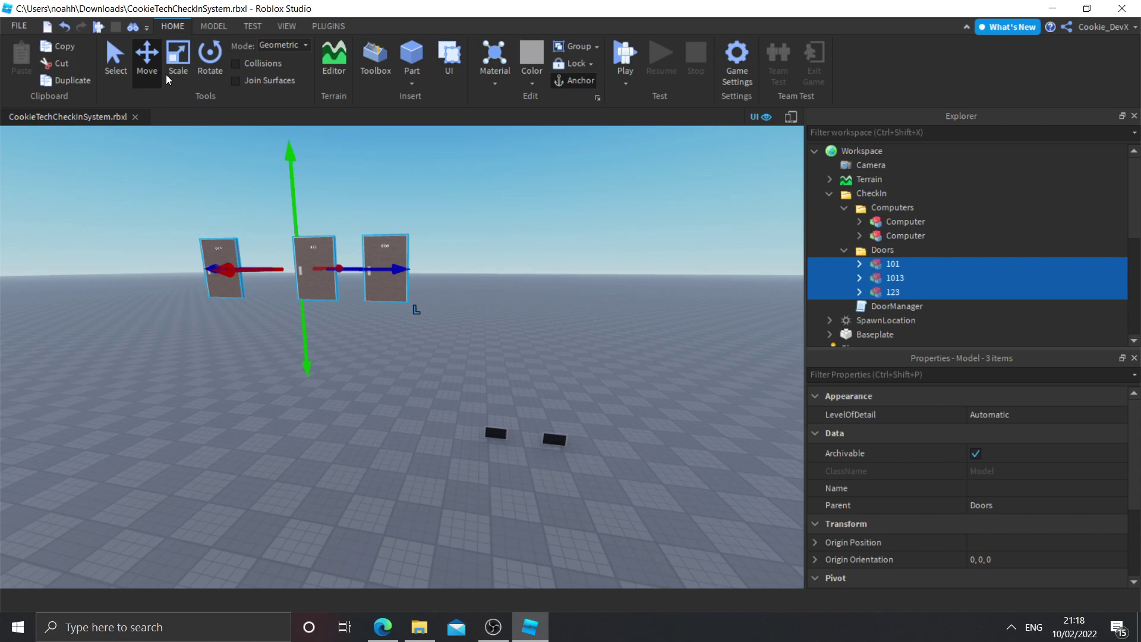
ctrl+click(386, 268)
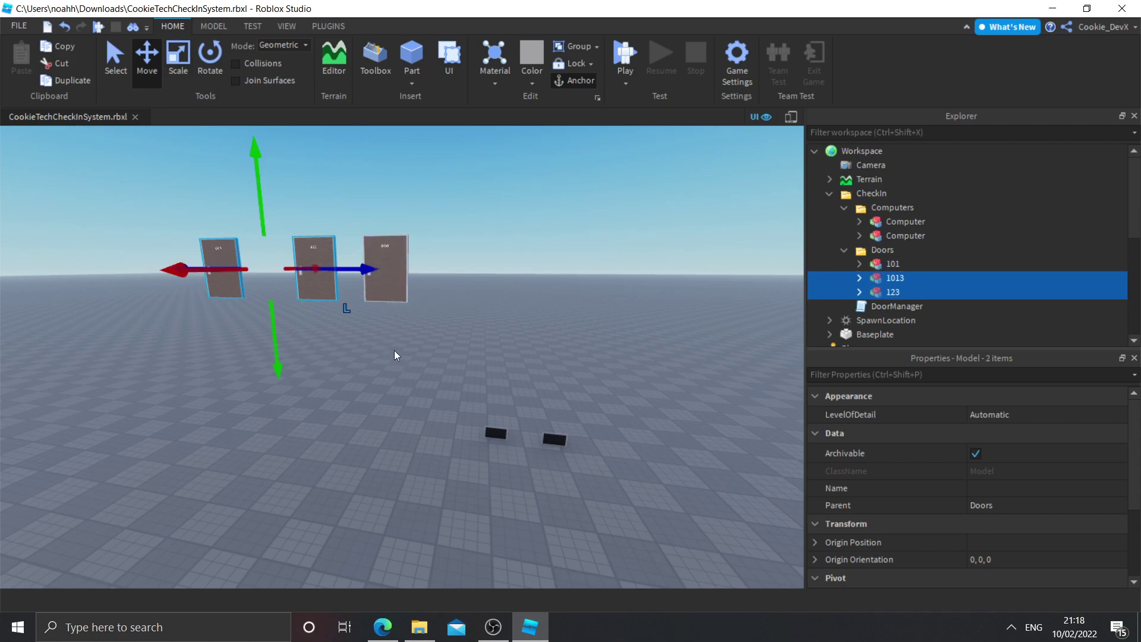
click(386, 268)
drag(386, 267, 430, 442)
drag(308, 278, 340, 449)
drag(229, 287, 255, 519)
click(410, 304)
scroll(410, 307, up, 3)
right_drag(410, 303, 418, 292)
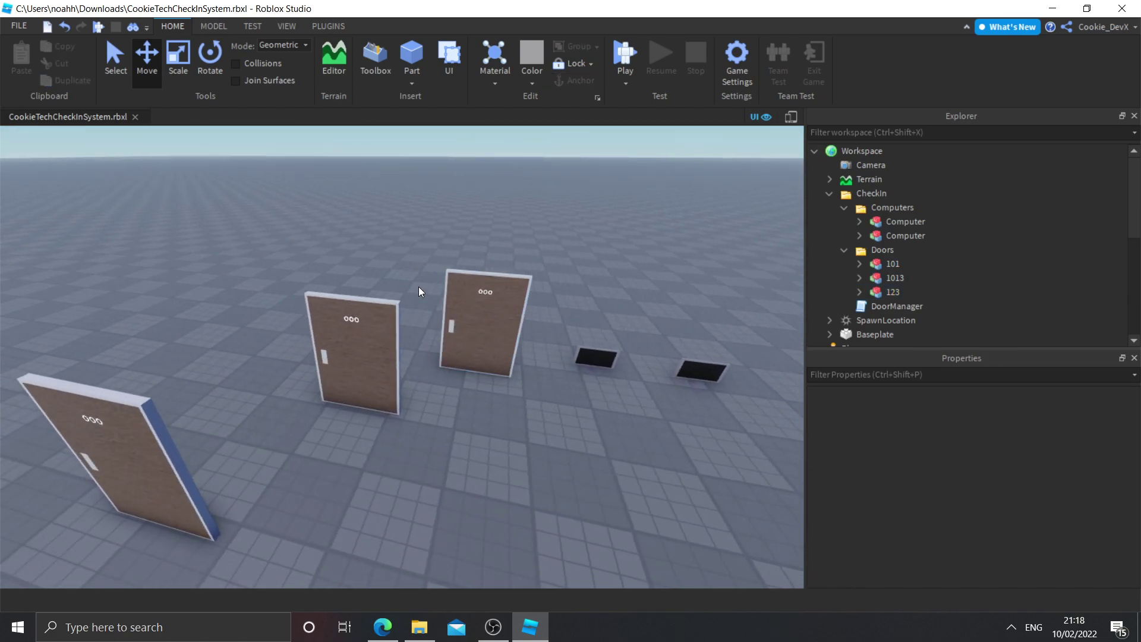
Check which door and computer in the viewport each model in the CheckIn folder's Doors and Computers folders corresponds to.
click(888, 264)
click(887, 293)
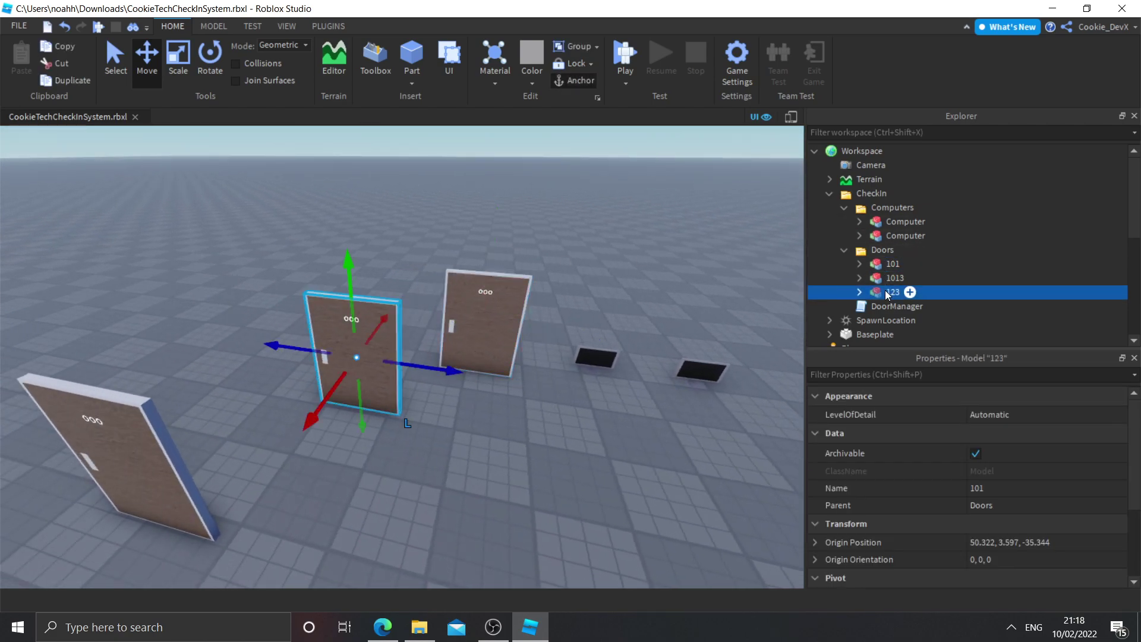
click(892, 264)
click(904, 236)
click(903, 223)
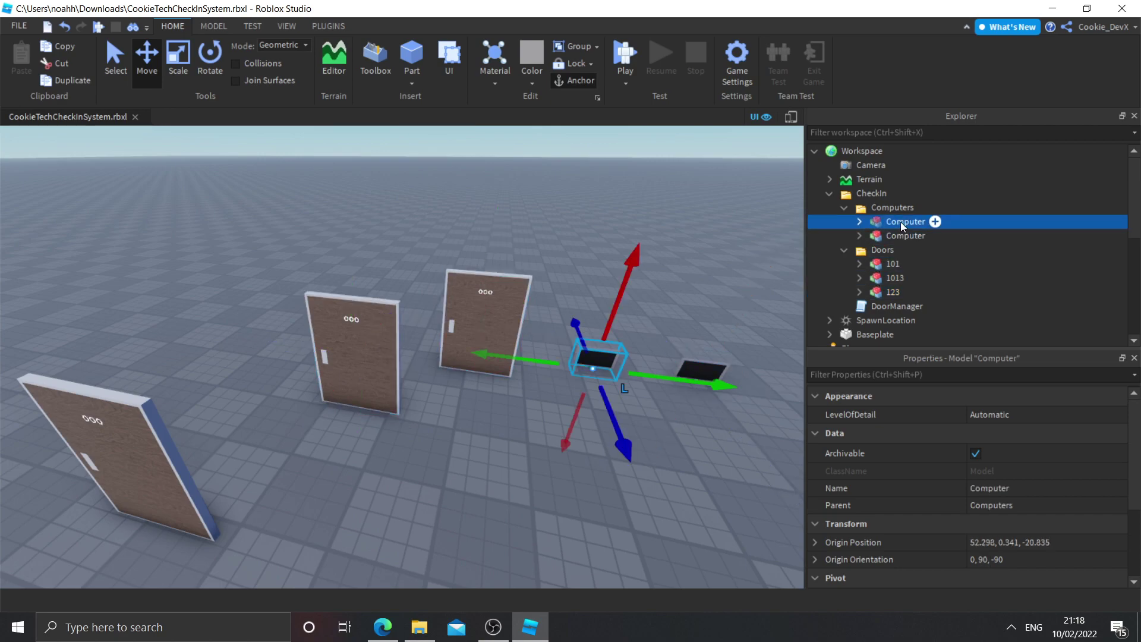
click(900, 208)
click(904, 236)
click(630, 219)
key(s)
key(q)
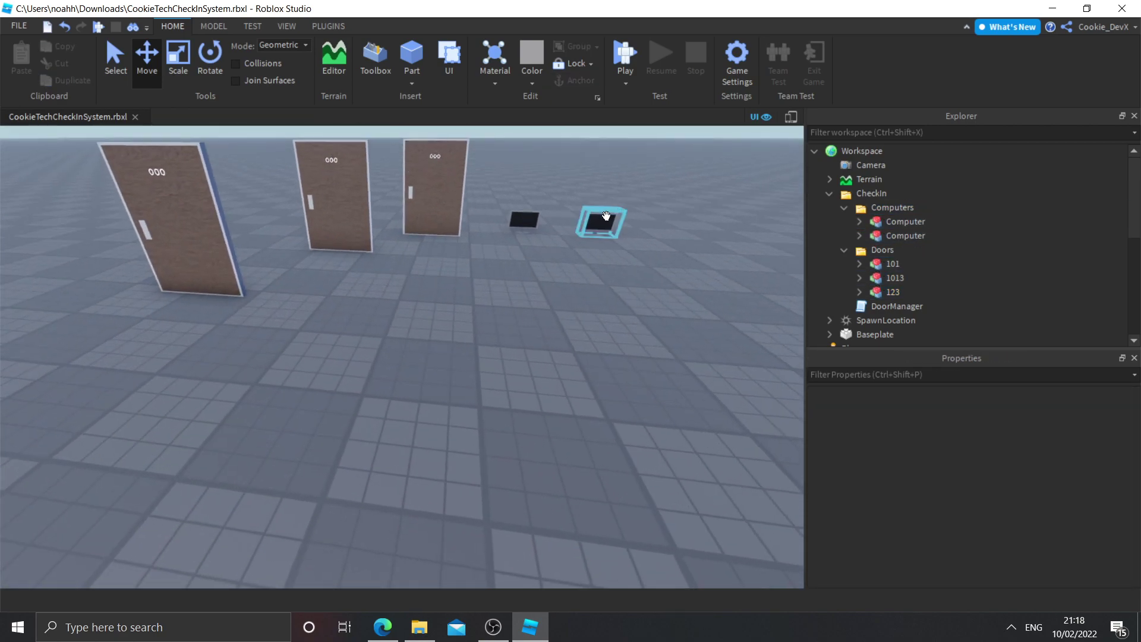
key(w)
key(e)
click(438, 203)
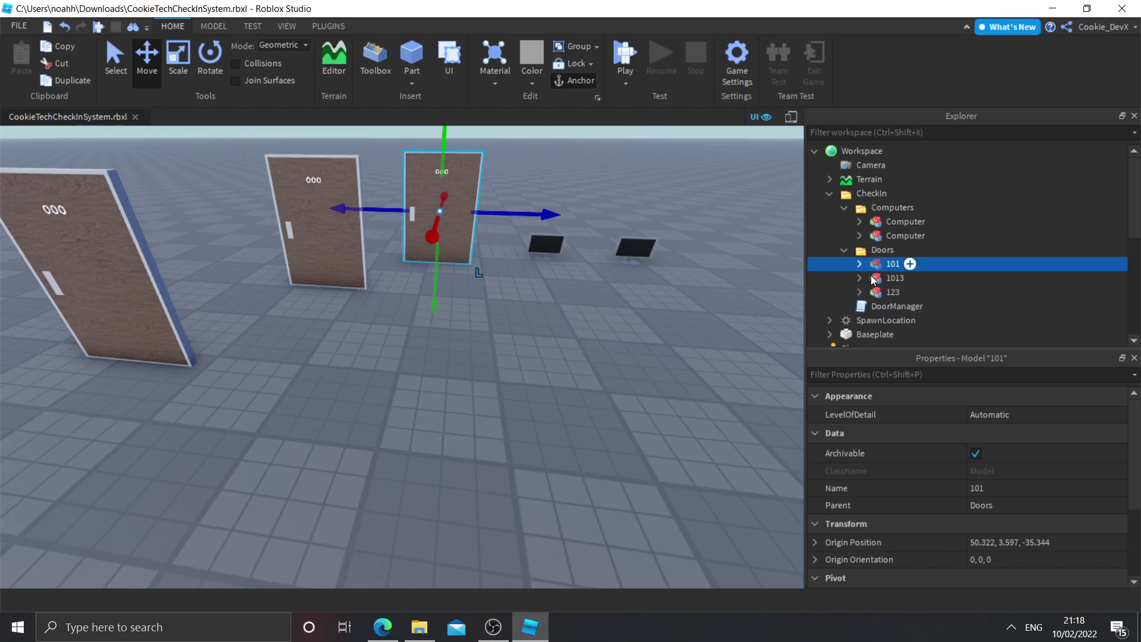
click(893, 292)
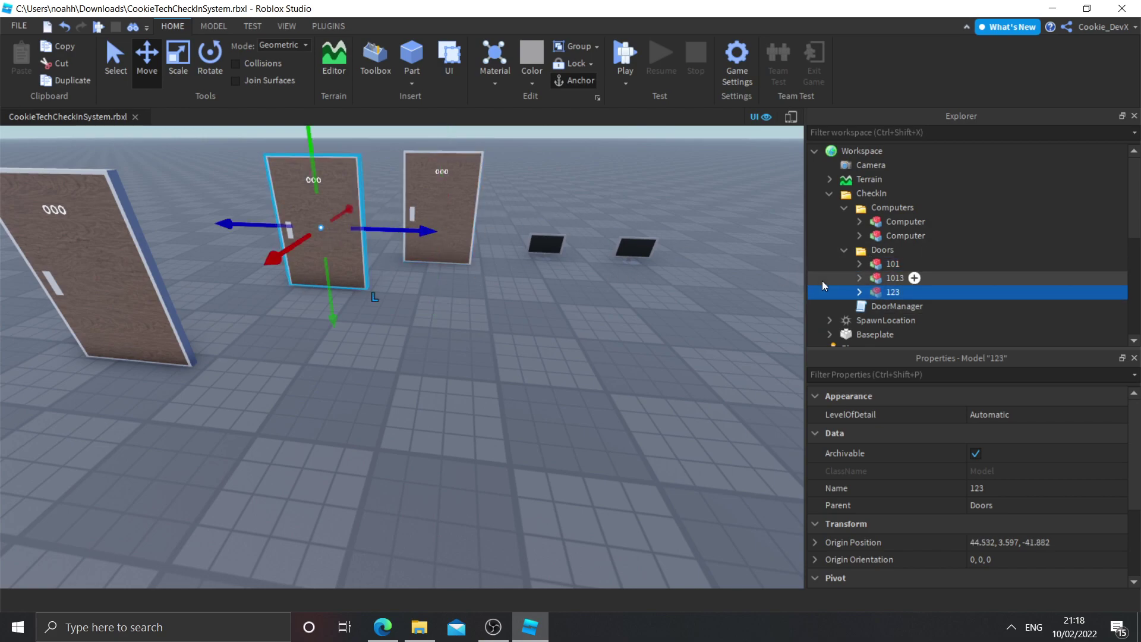
Rename the door model 1013 to 200.
click(892, 278)
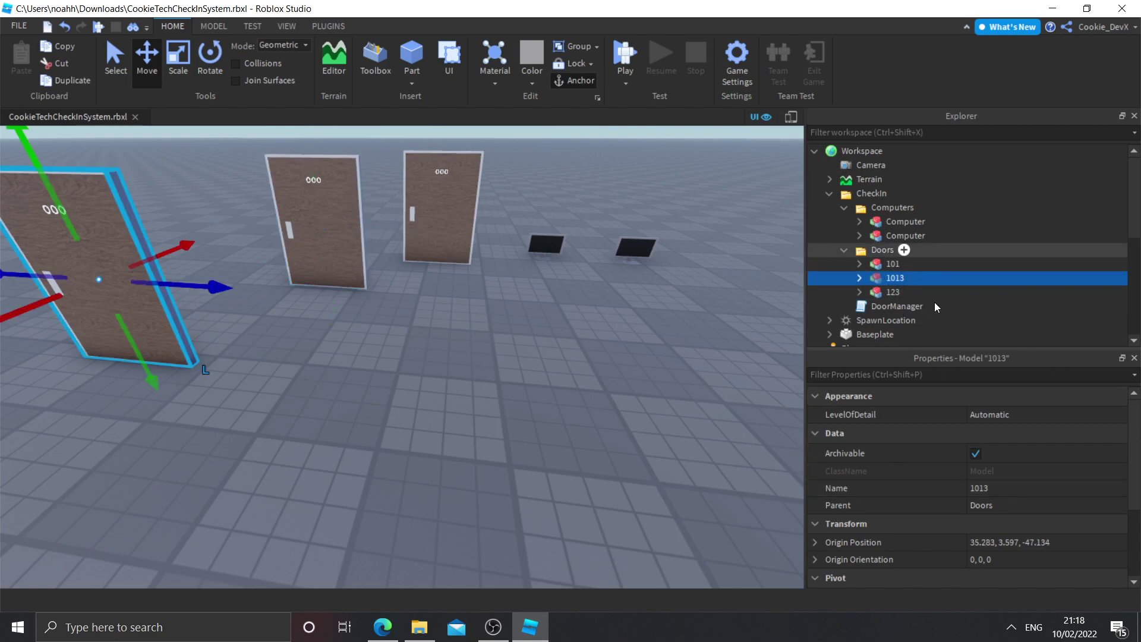
click(1001, 488)
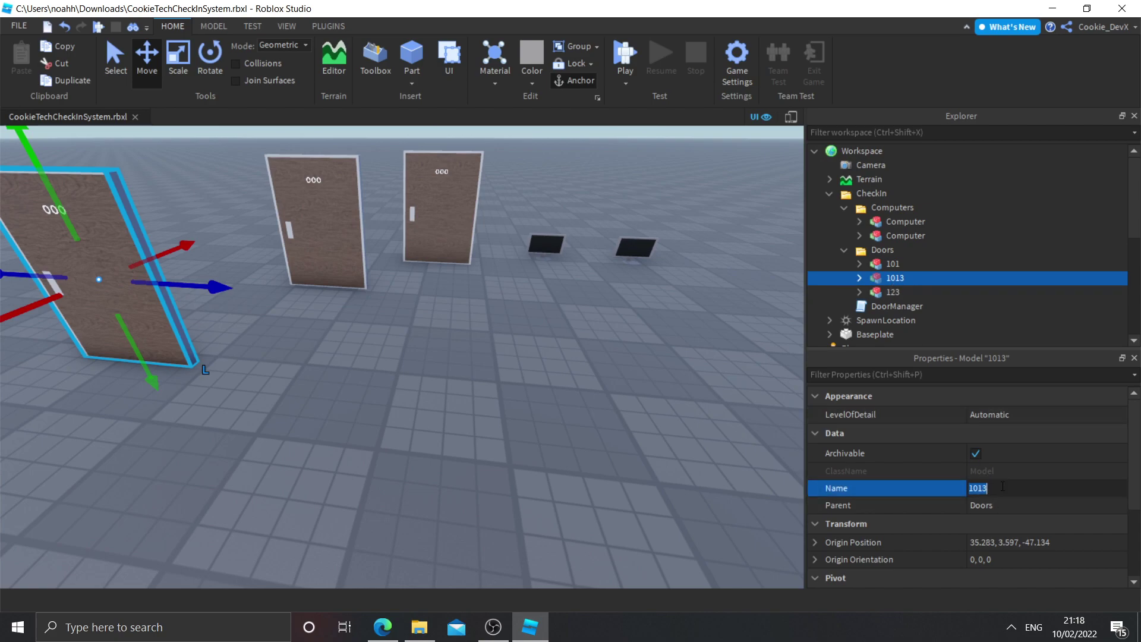
key(Return)
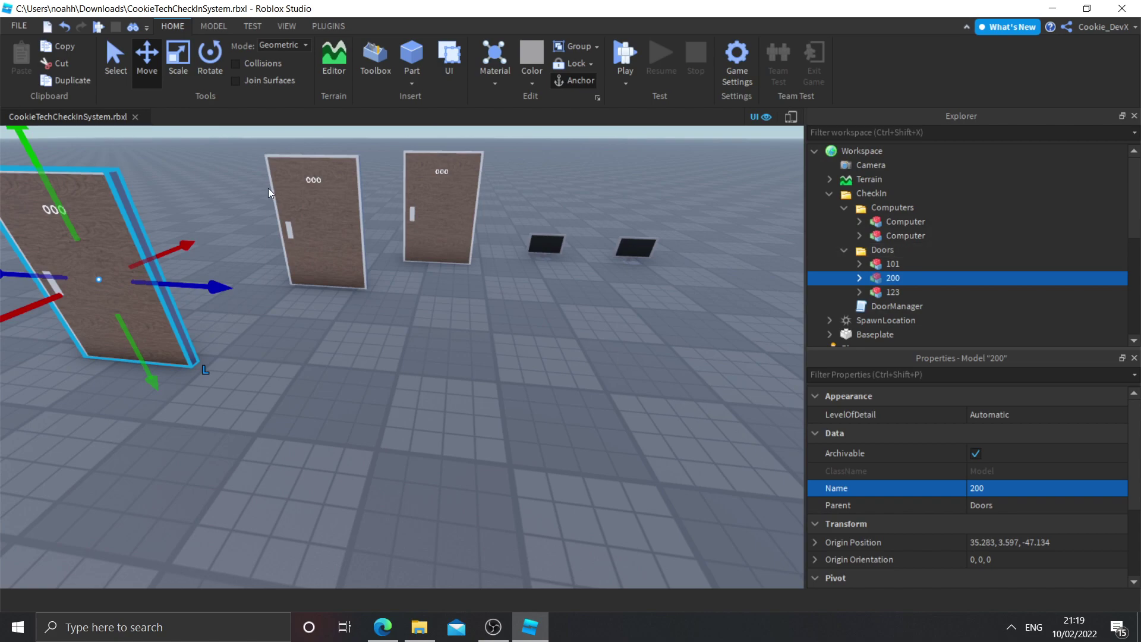
Move door 123 across the baseplate so it stands next to door 200.
drag(319, 229, 425, 357)
right_click(424, 357)
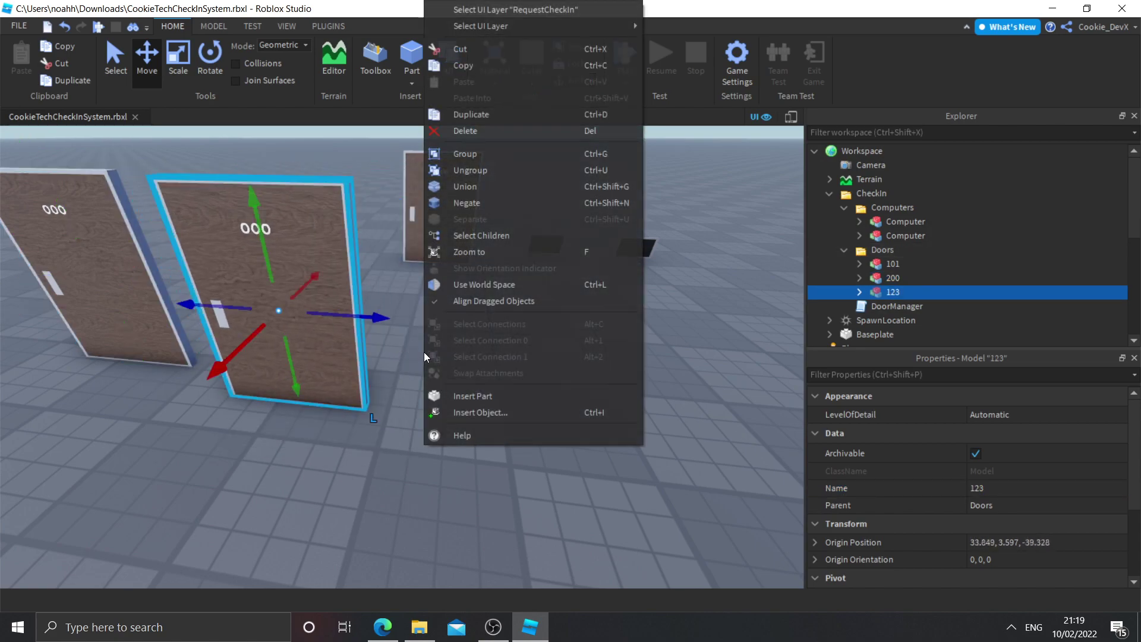
click(680, 471)
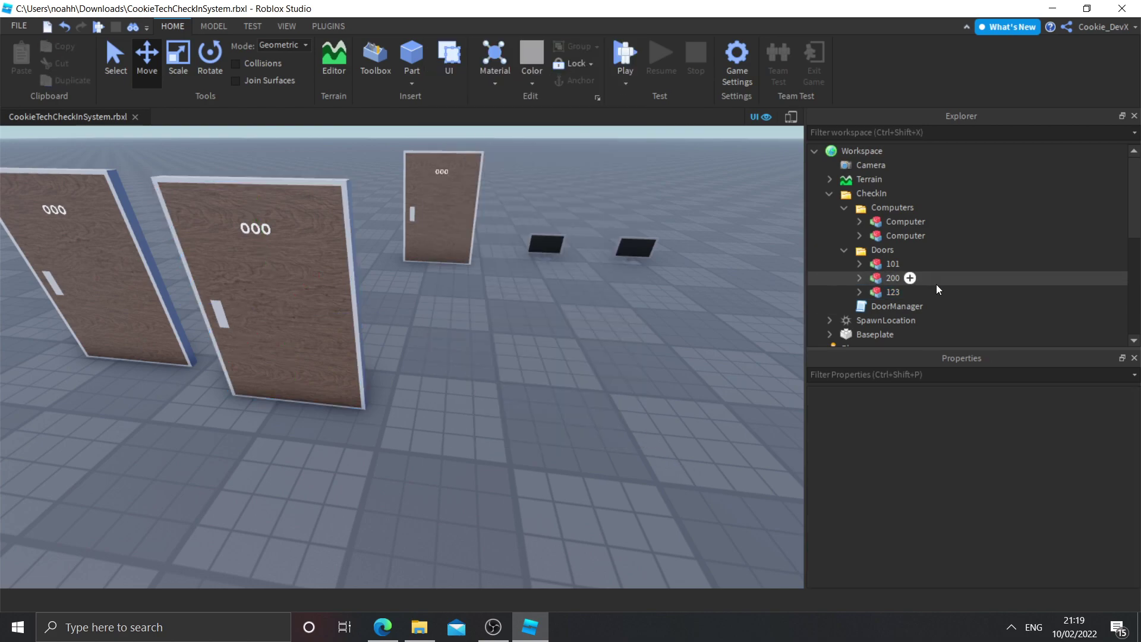
Open the Settings module script from the CheckIn folder in ReplicatedStorage.
scroll(937, 289, down, 5)
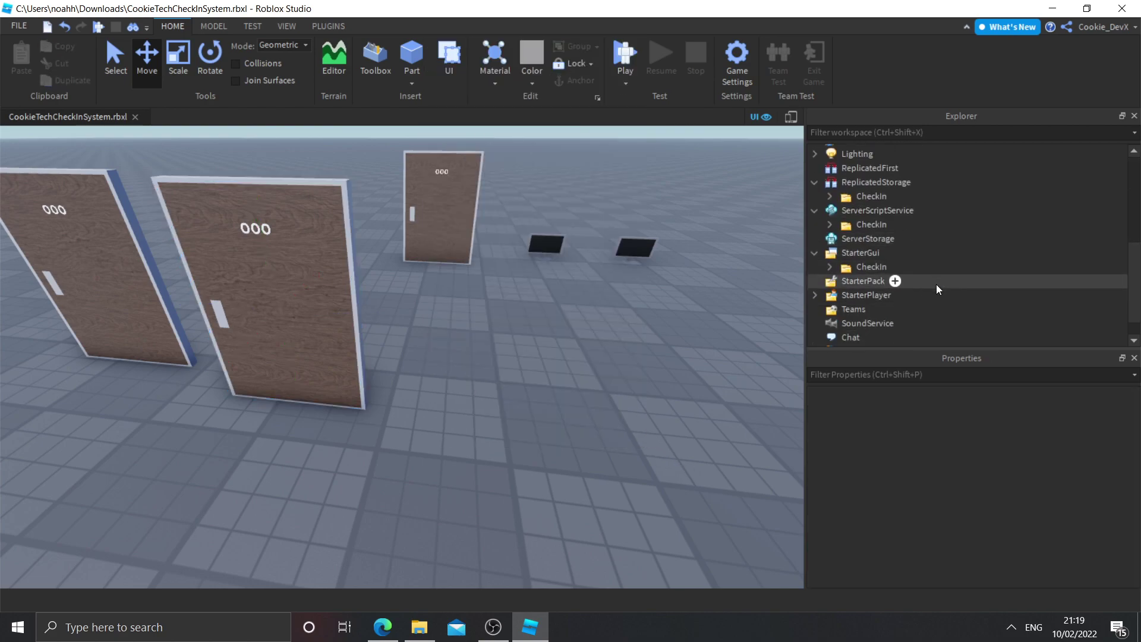
click(830, 210)
click(829, 196)
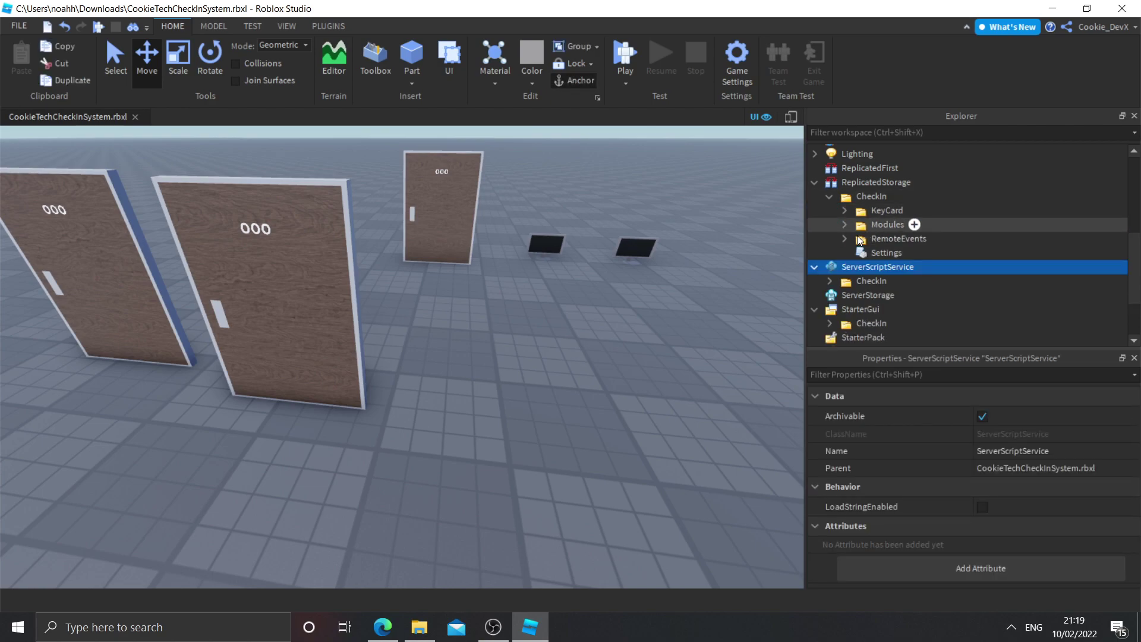
double_click(865, 254)
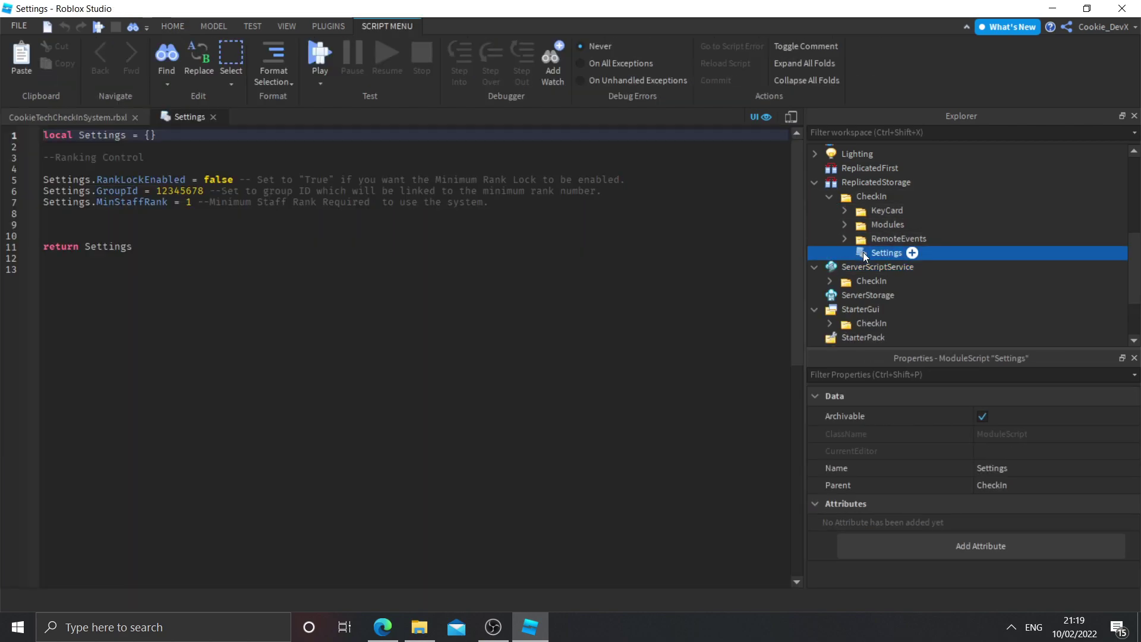
Set Settings.RankLockEnabled to true in the Settings script.
click(43, 177)
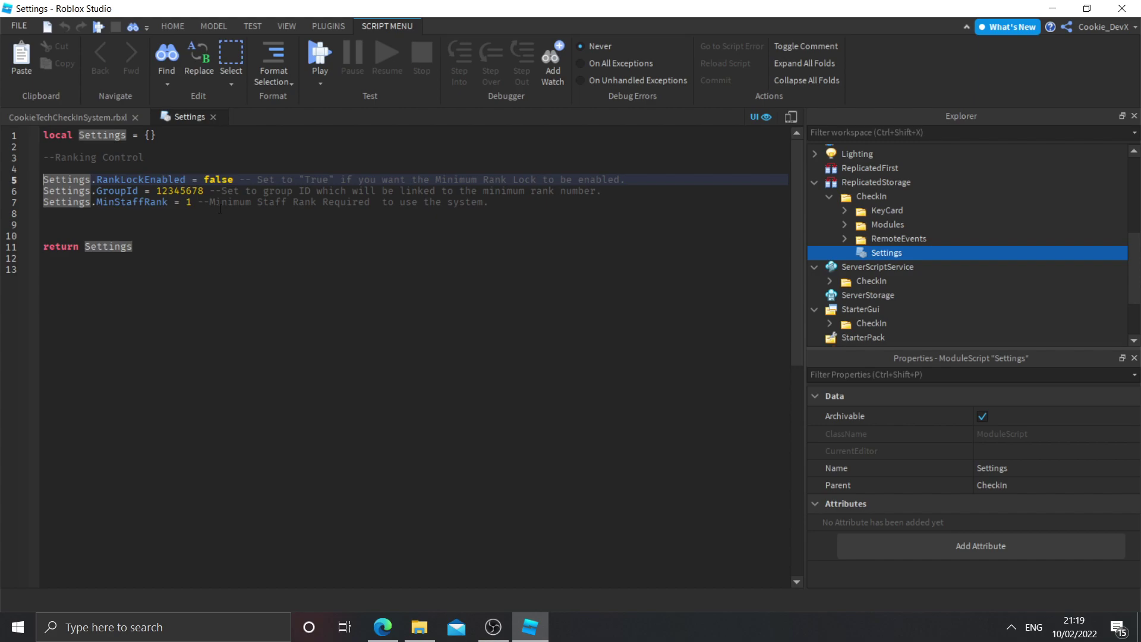
double_click(208, 178)
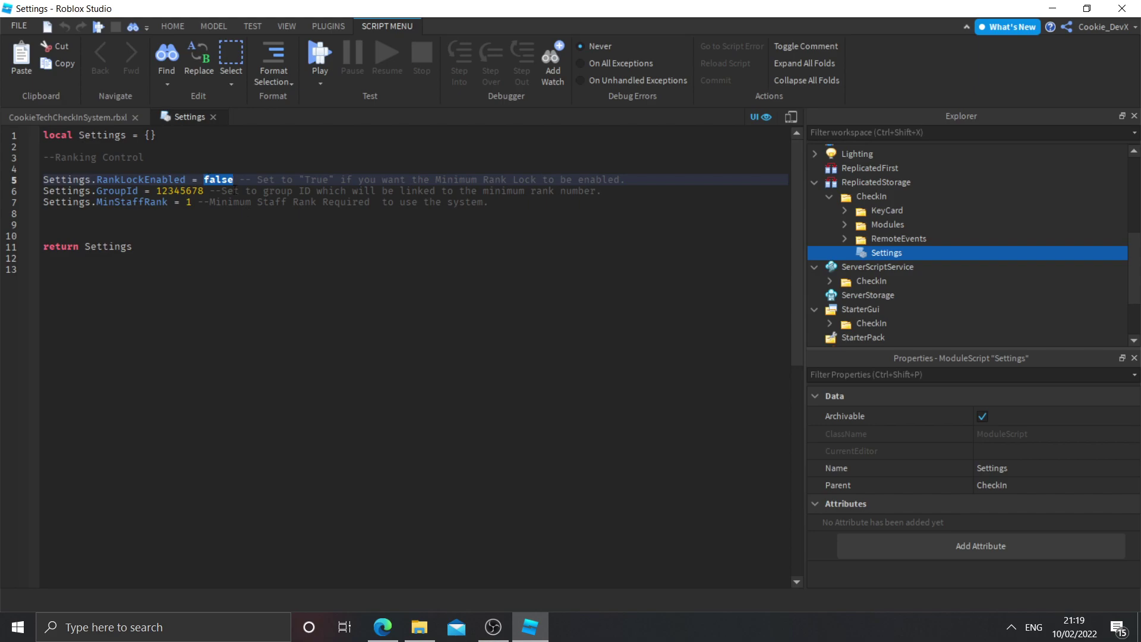
text(true)
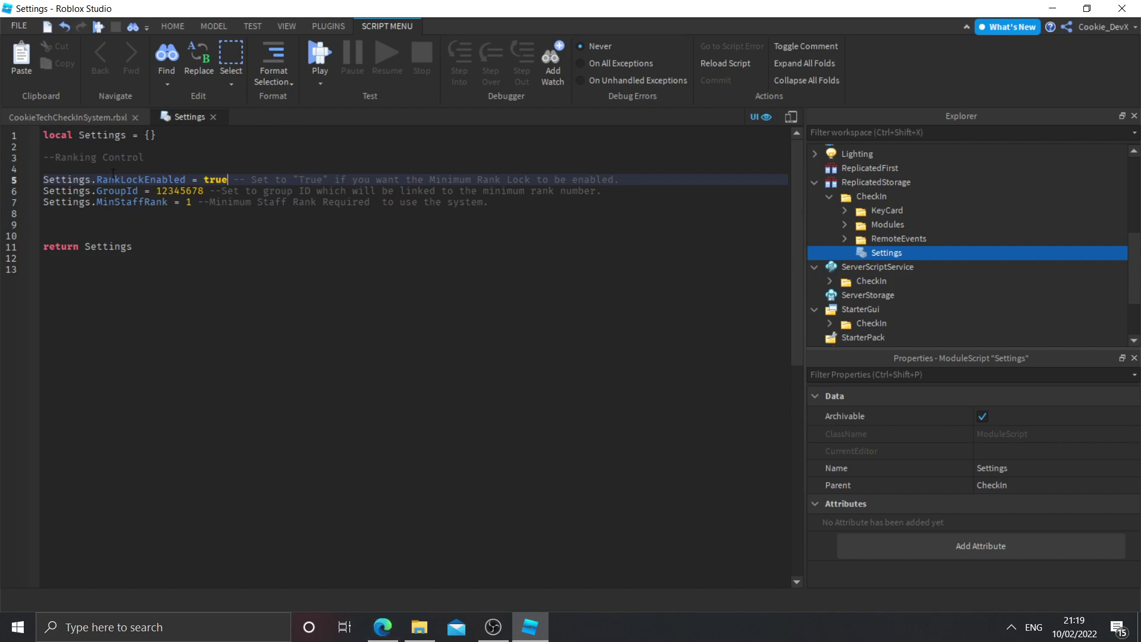
double_click(224, 179)
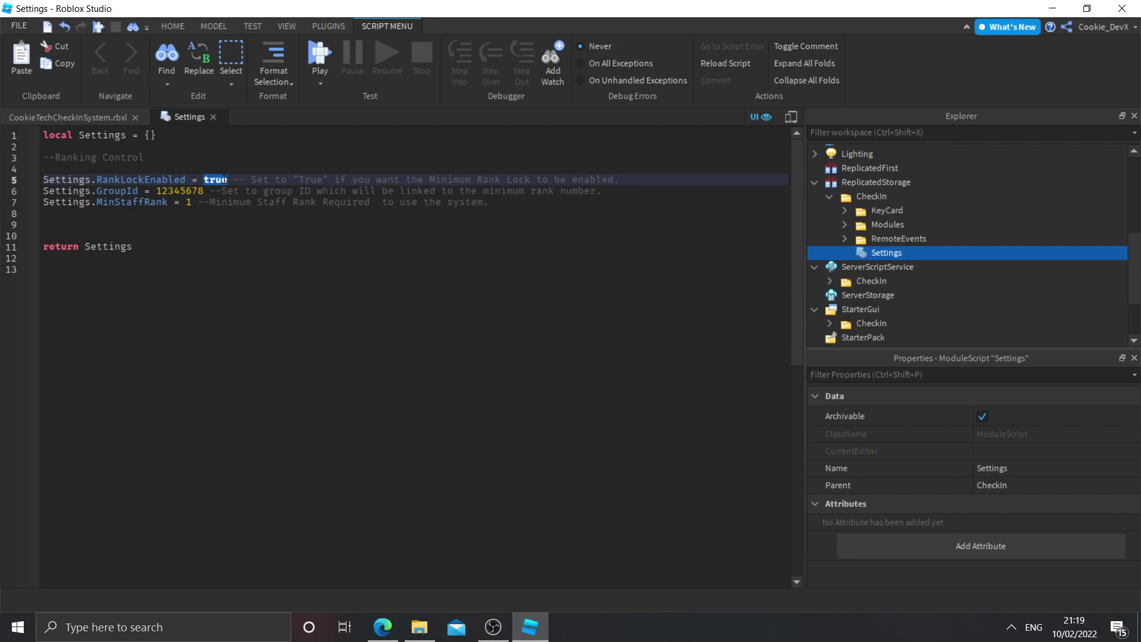
Switch to the Edge browser, open the Cookie Tech group's Roblox page in a new tab, and show its group options.
click(383, 627)
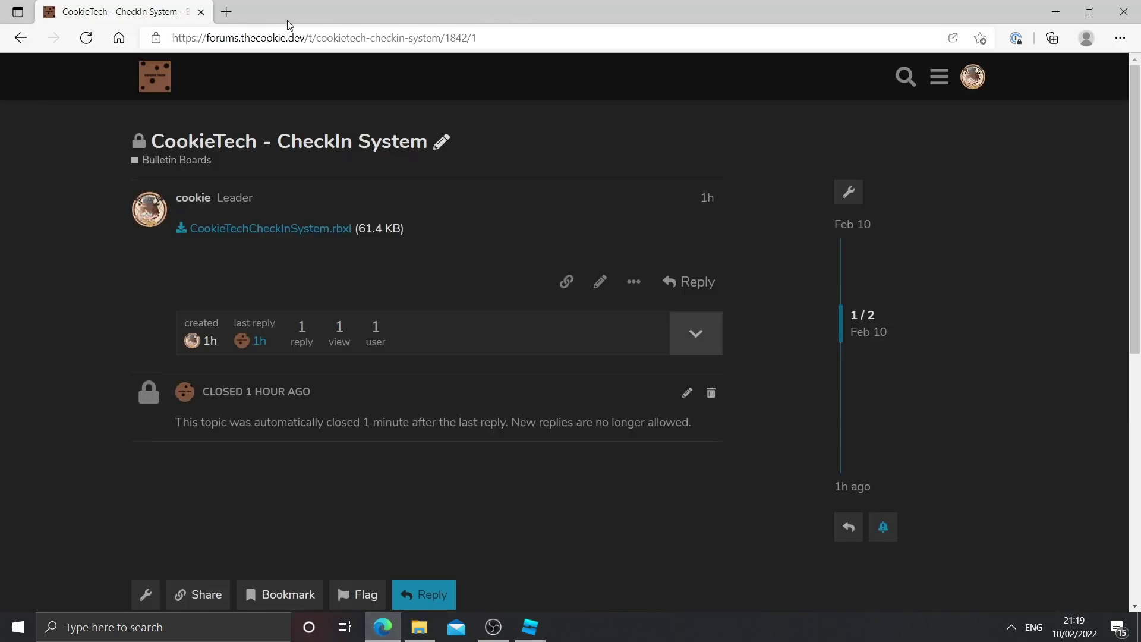
click(225, 10)
text(robl)
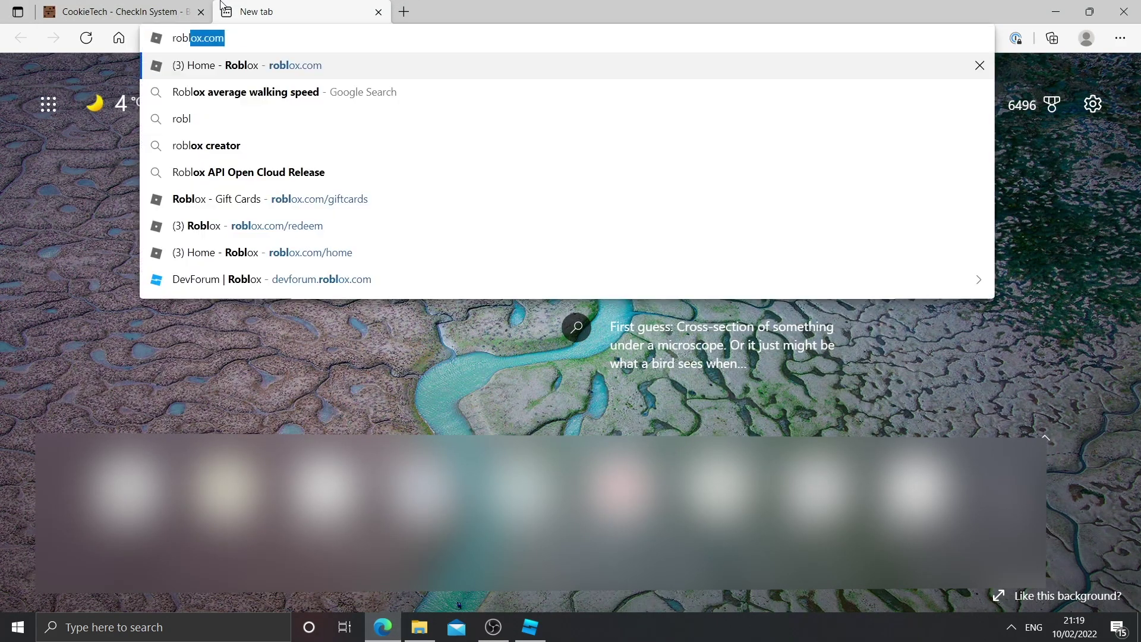
text(ox.com/)
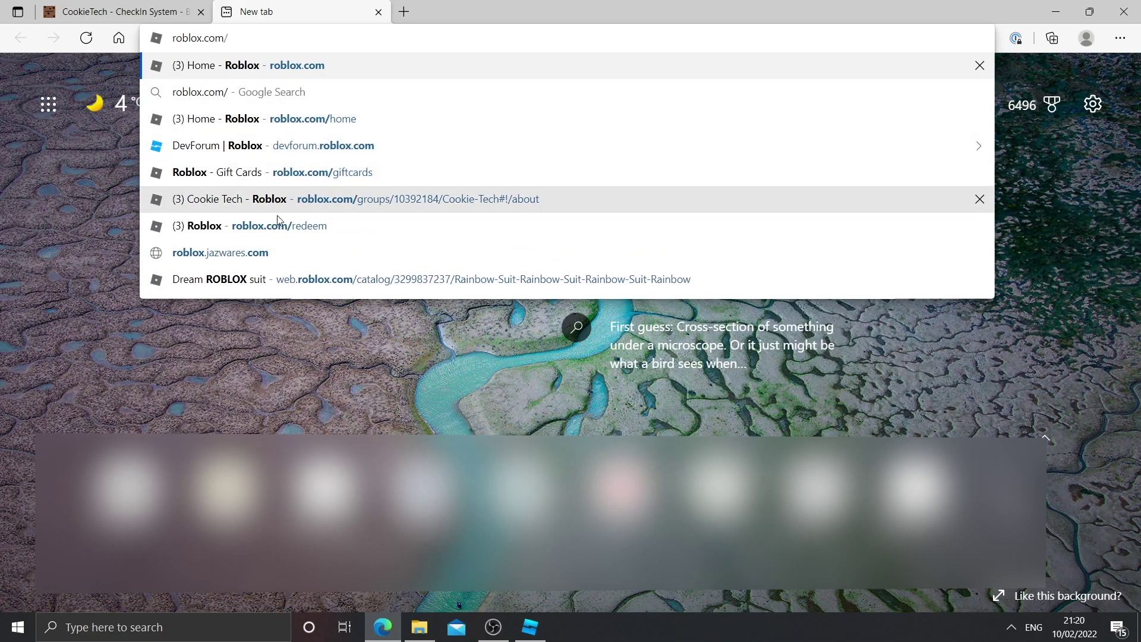
click(265, 208)
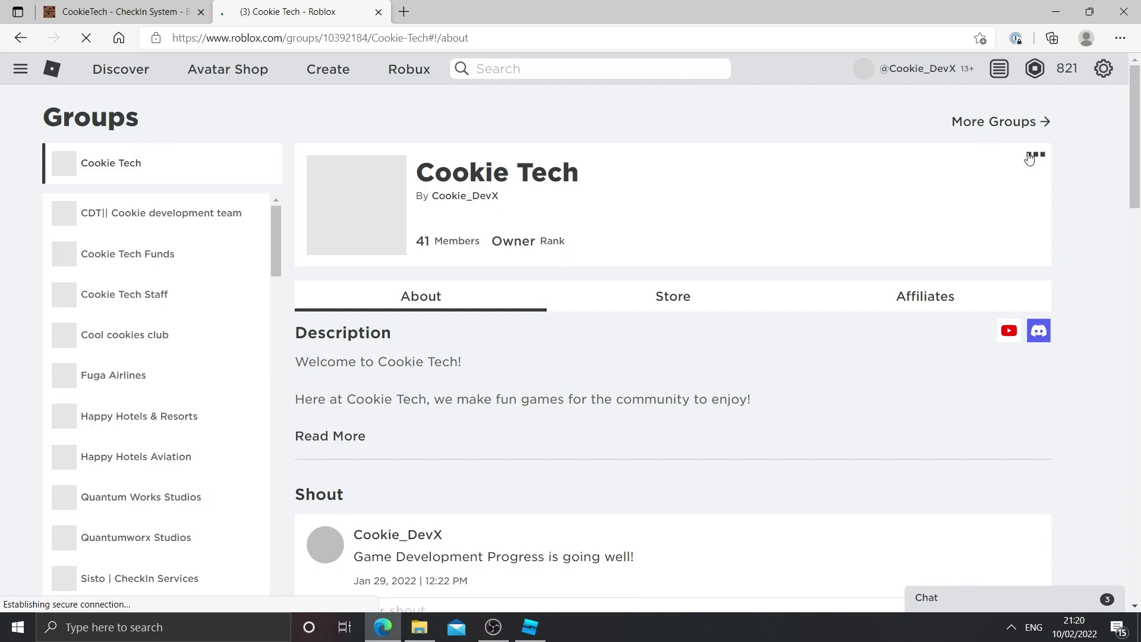
click(1034, 155)
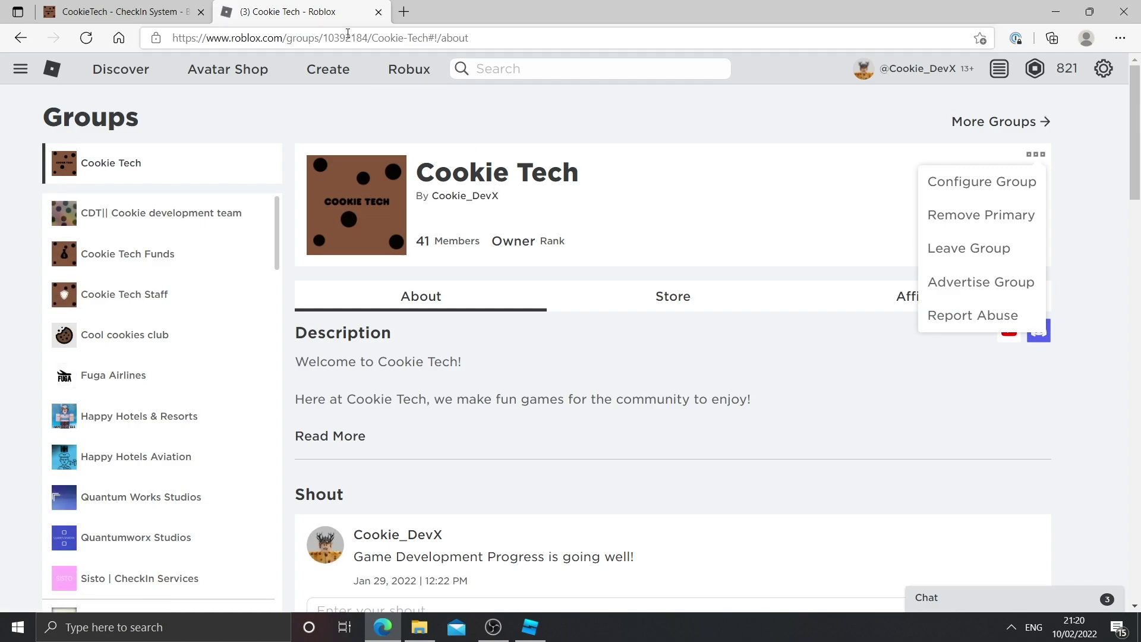
Copy the group ID from the Cookie Tech page's address and set Settings.GroupId to 10392184 in Roblox Studio's Settings script.
click(348, 37)
double_click(347, 37)
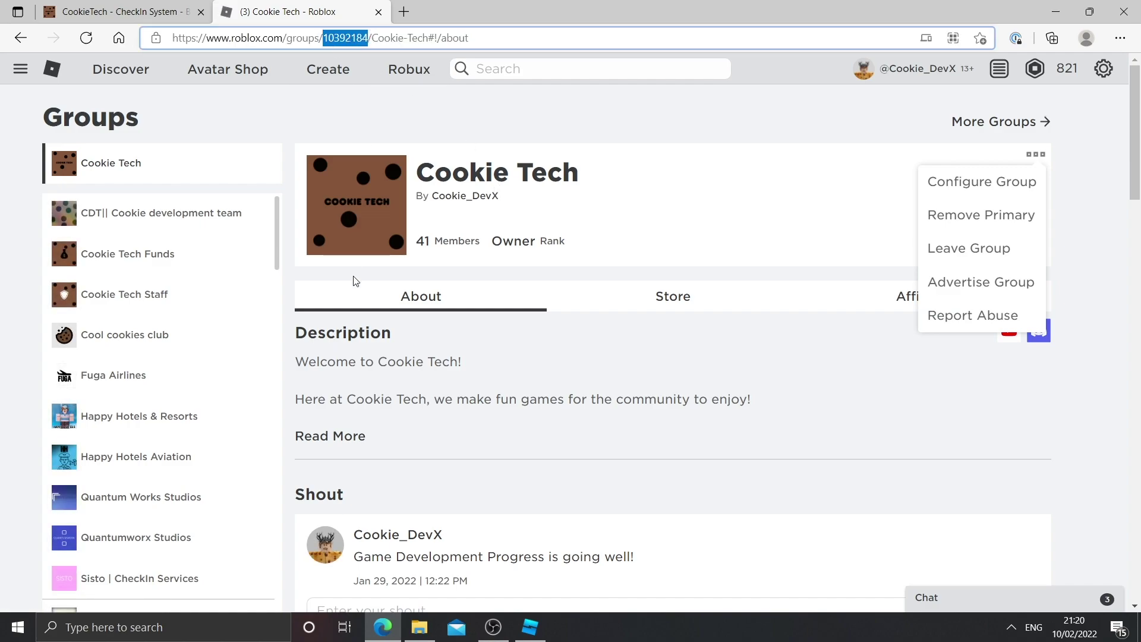
click(529, 627)
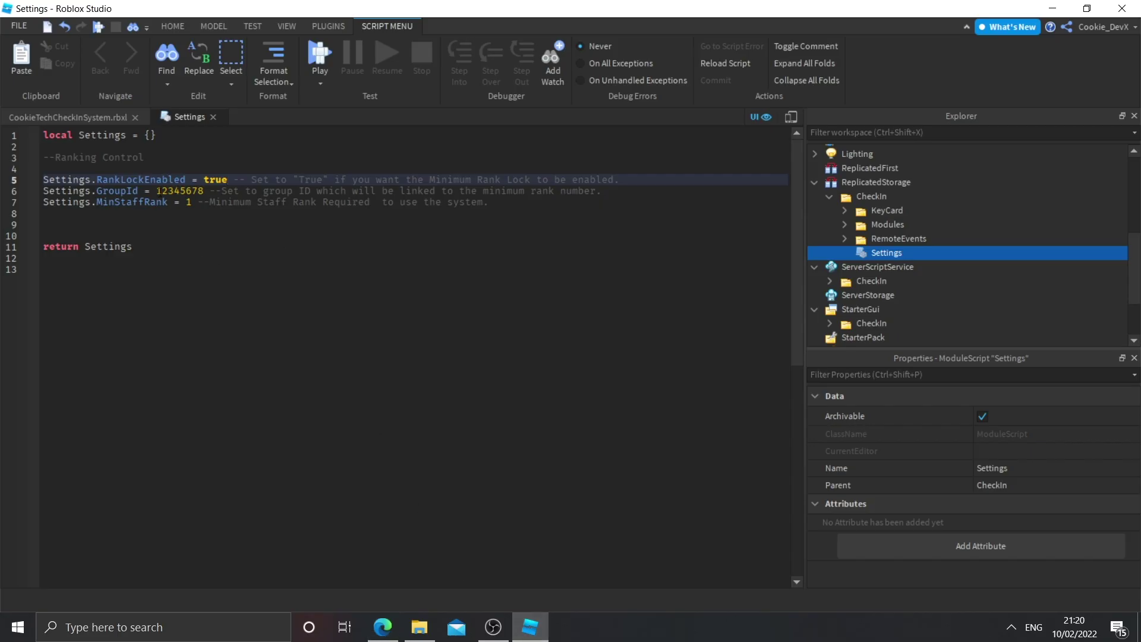
click(180, 191)
double_click(179, 191)
key(ctrl+v)
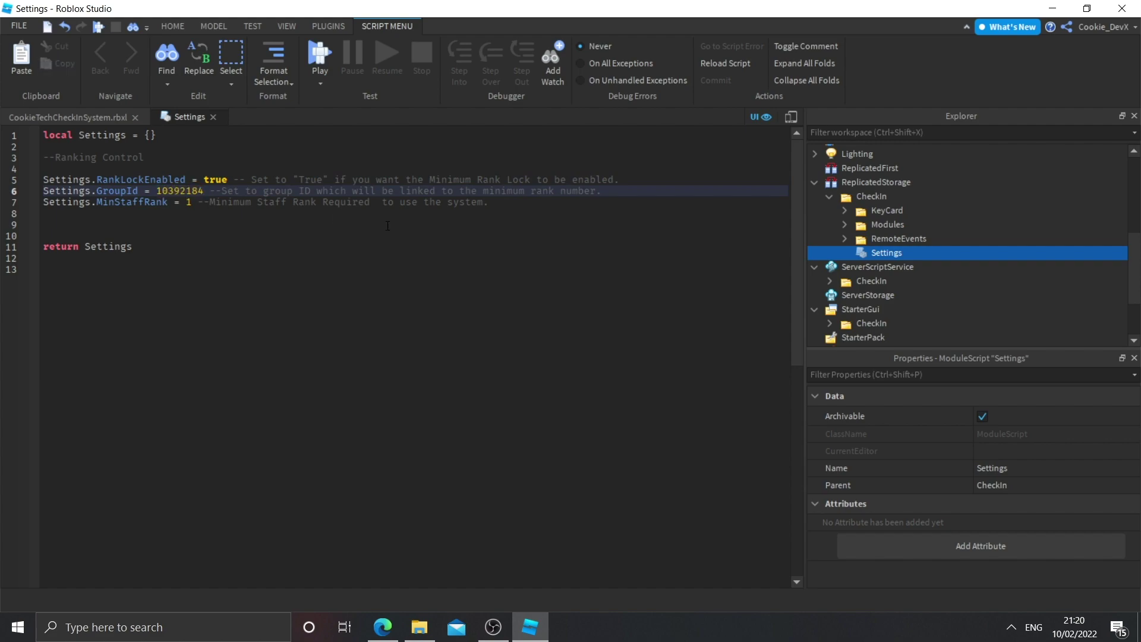
Return to the Edge browser and check the Moderator role's rank in the Cookie Tech group's role configuration.
key(alt+Tab)
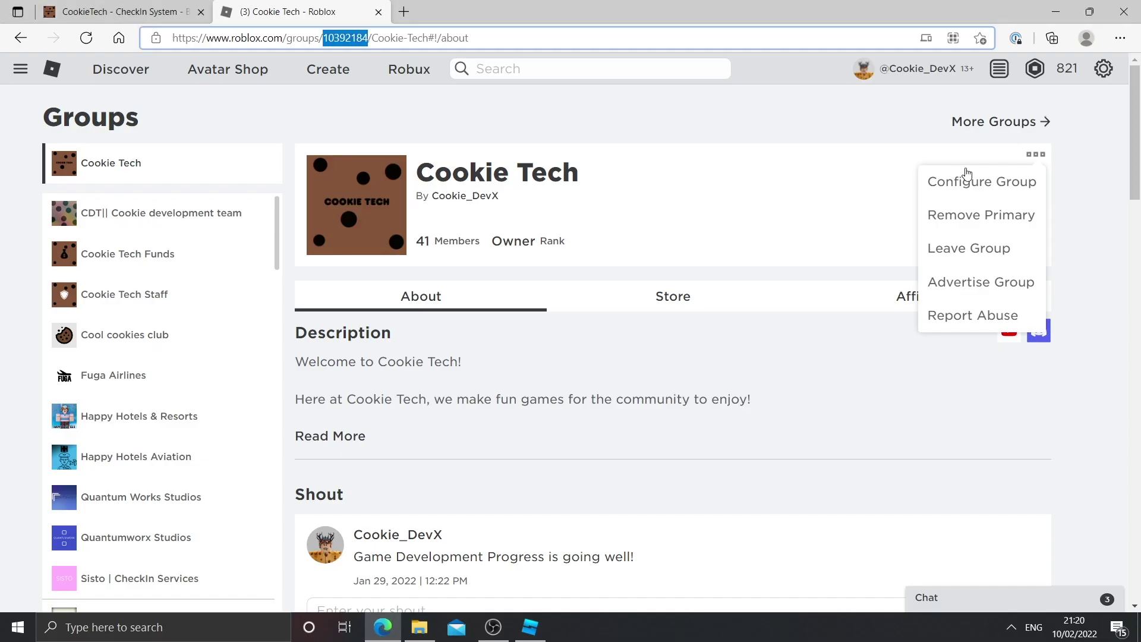
click(1010, 183)
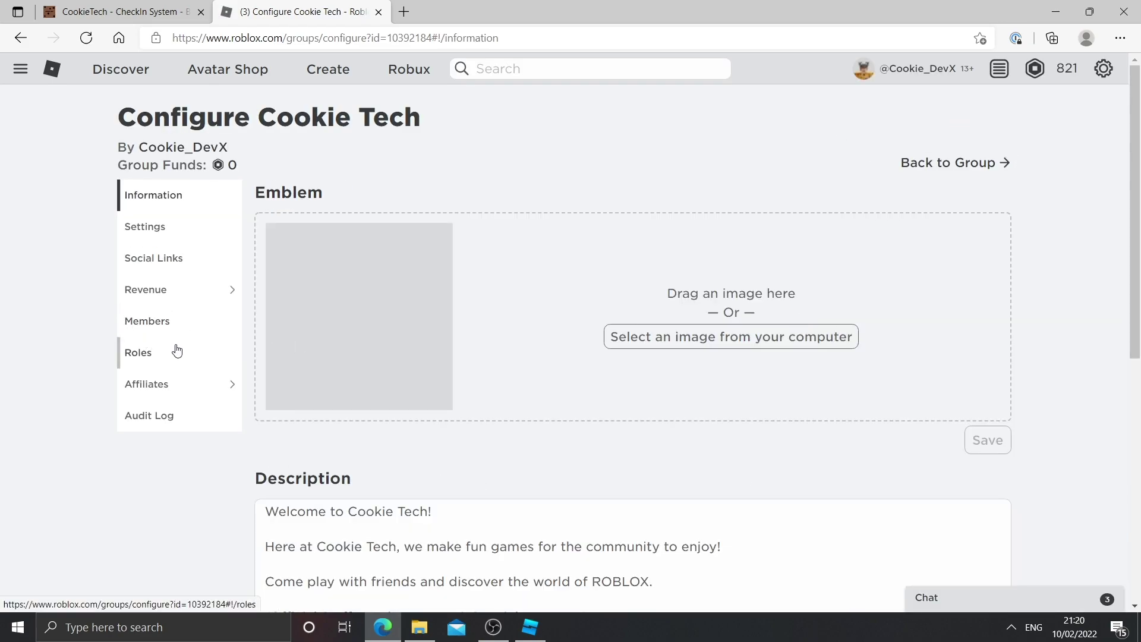
click(176, 351)
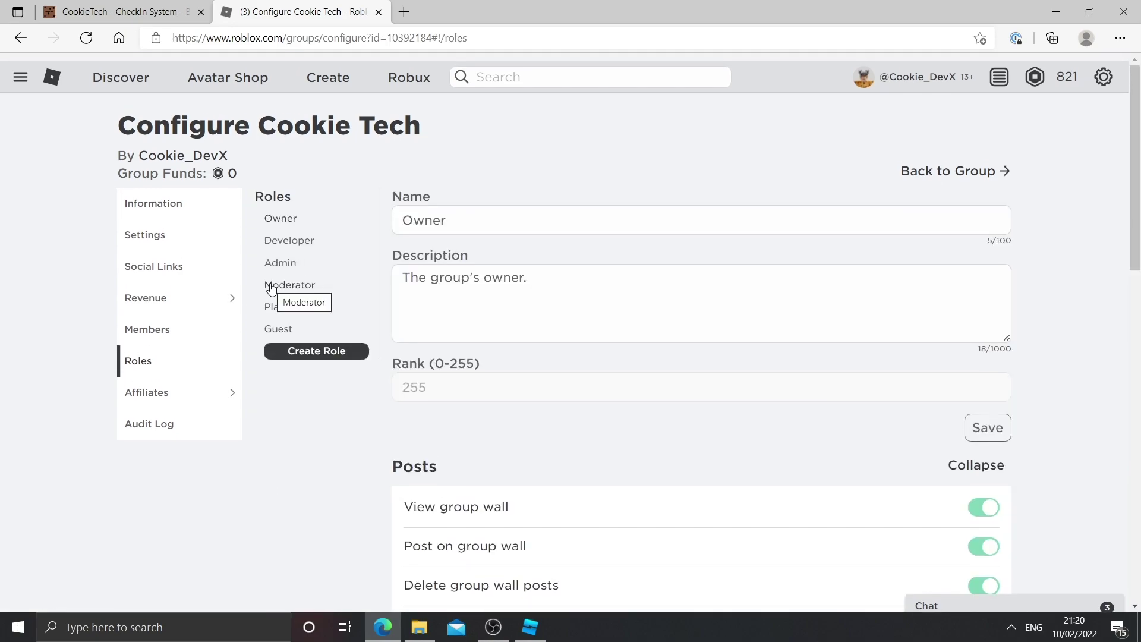
click(289, 289)
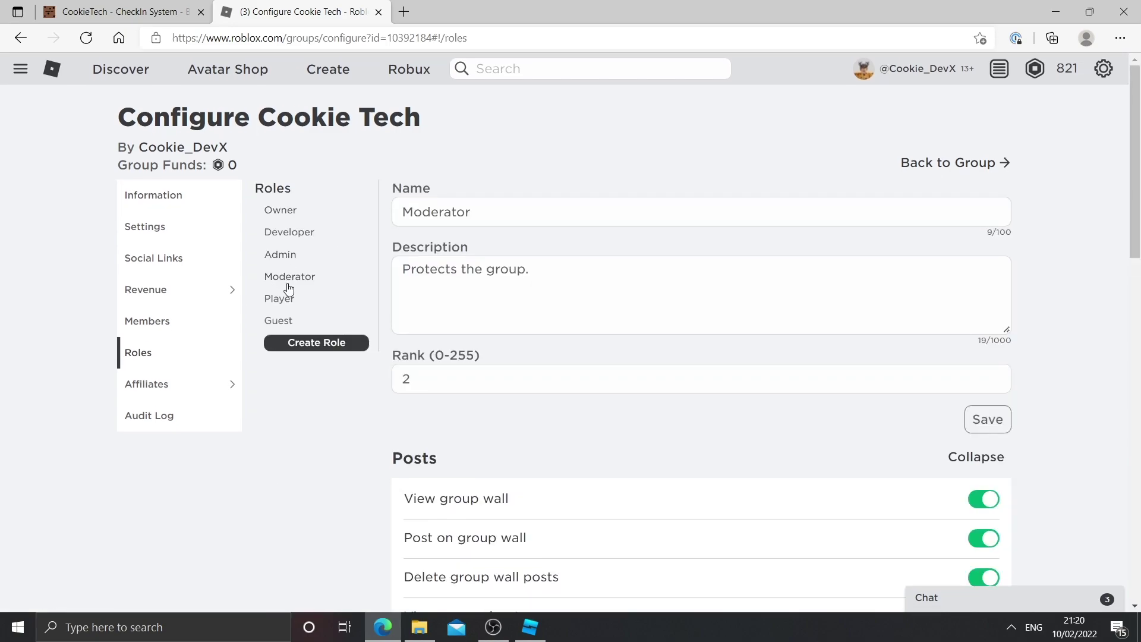
Compare the rank numbers of the Admin, Player and Moderator roles in the group's role configuration.
click(291, 256)
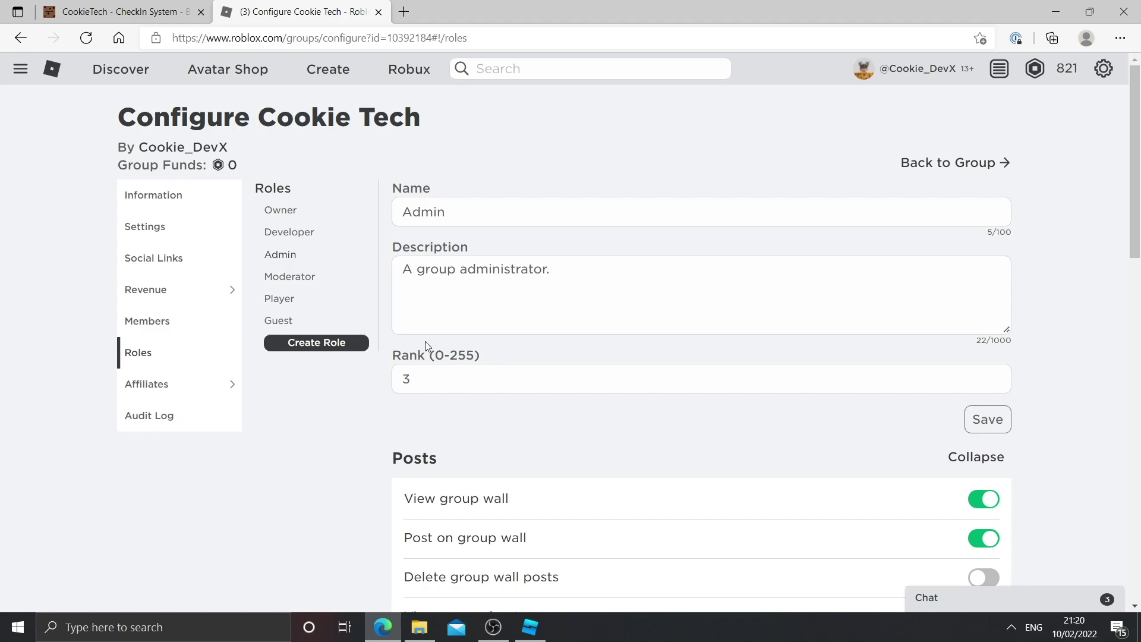
drag(383, 351, 481, 346)
click(481, 347)
click(310, 276)
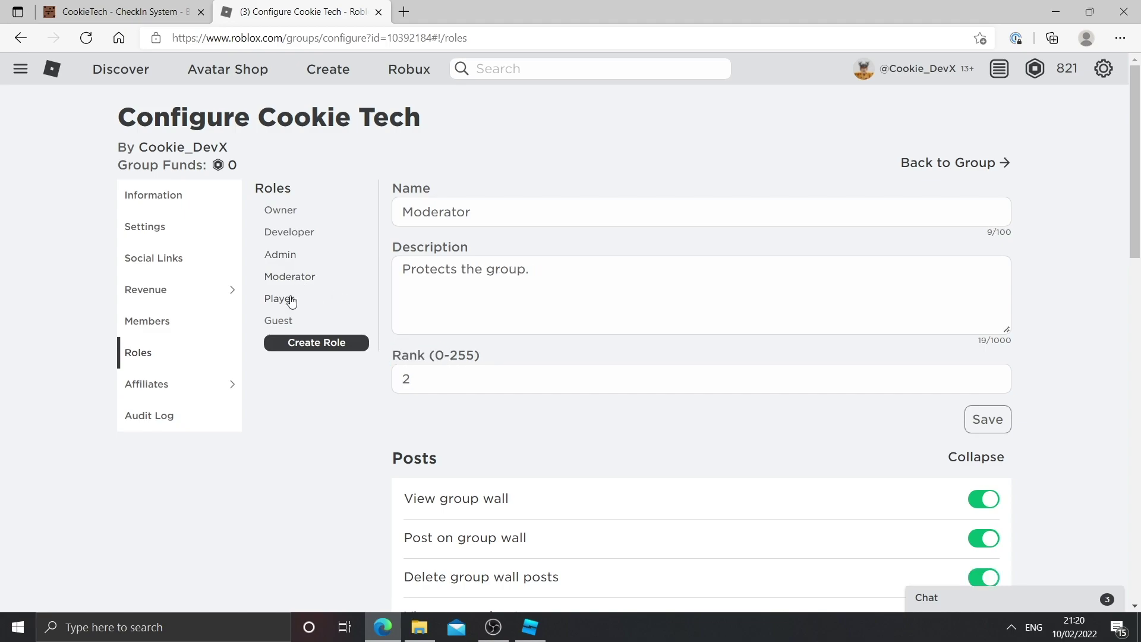
click(291, 299)
click(294, 278)
click(503, 388)
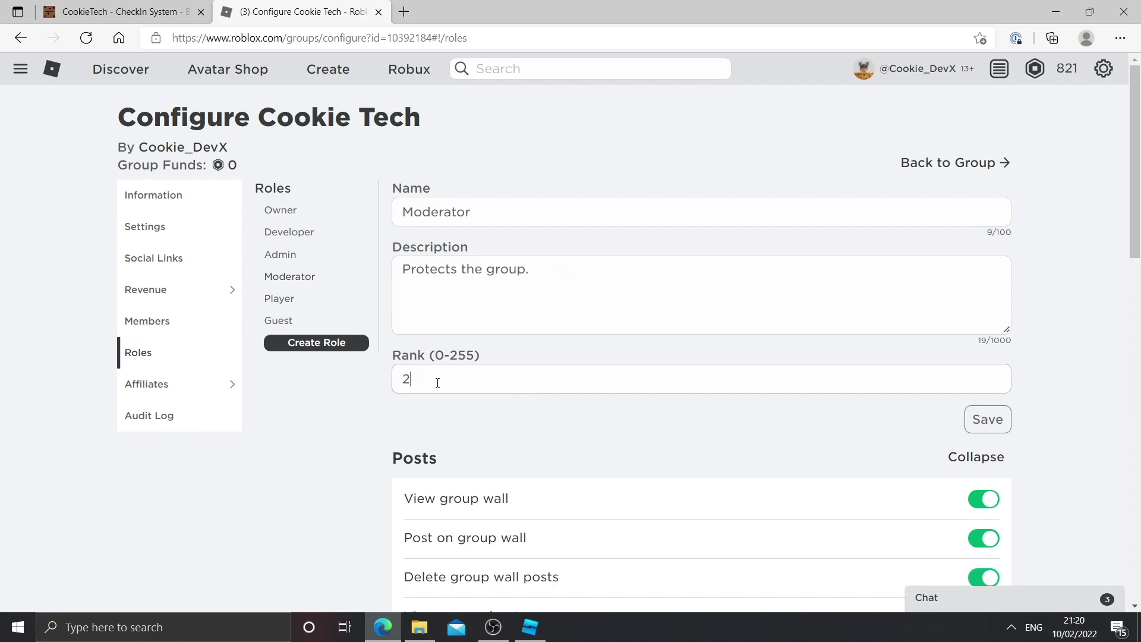
Switch to Roblox Studio and set Settings.MinStaffRank to 2 in the Settings script.
click(530, 634)
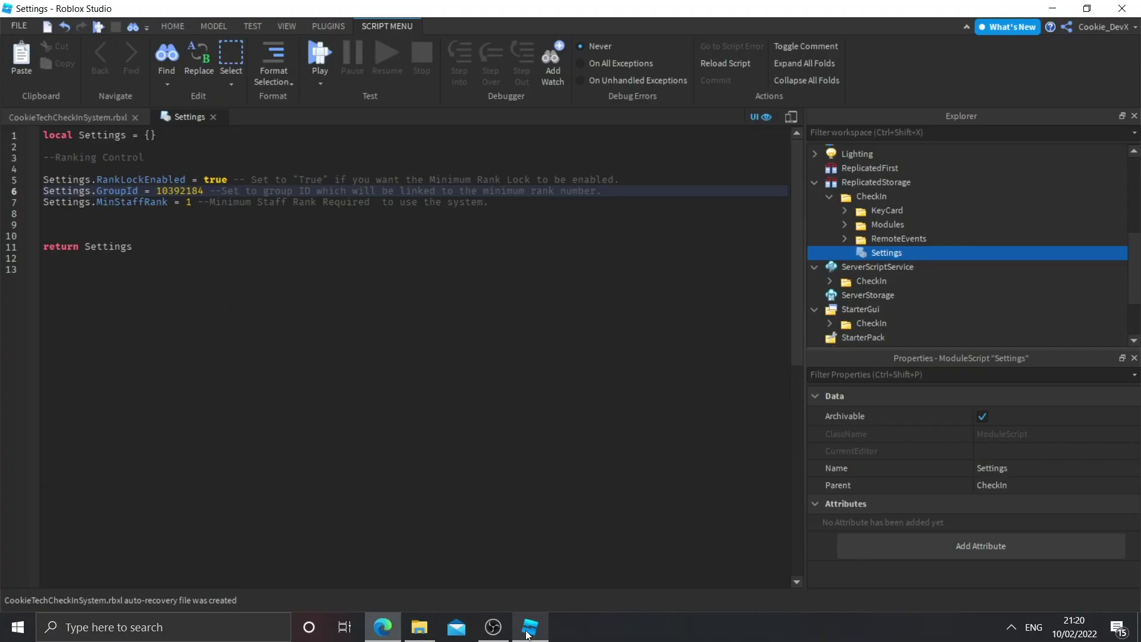
click(191, 202)
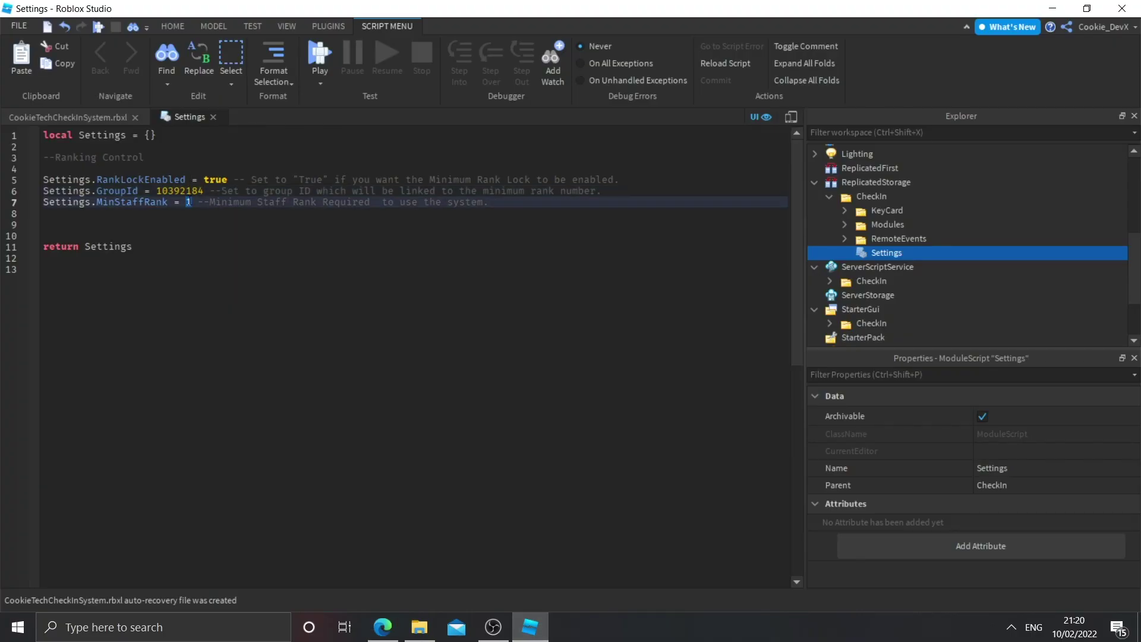
key(BackSpace)
text(2)
Return to the Edge browser and check the Admin role's rank in the Cookie Tech group's role configuration.
key(alt+Tab)
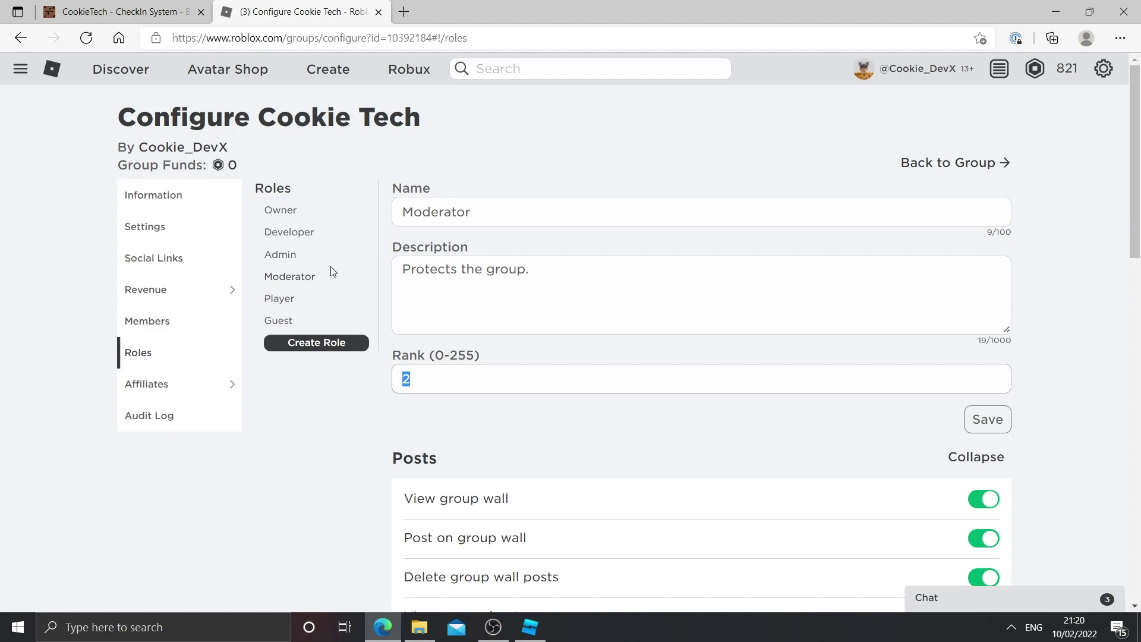
key(alt+Tab)
key(alt+Tab)
key(alt+Tab)
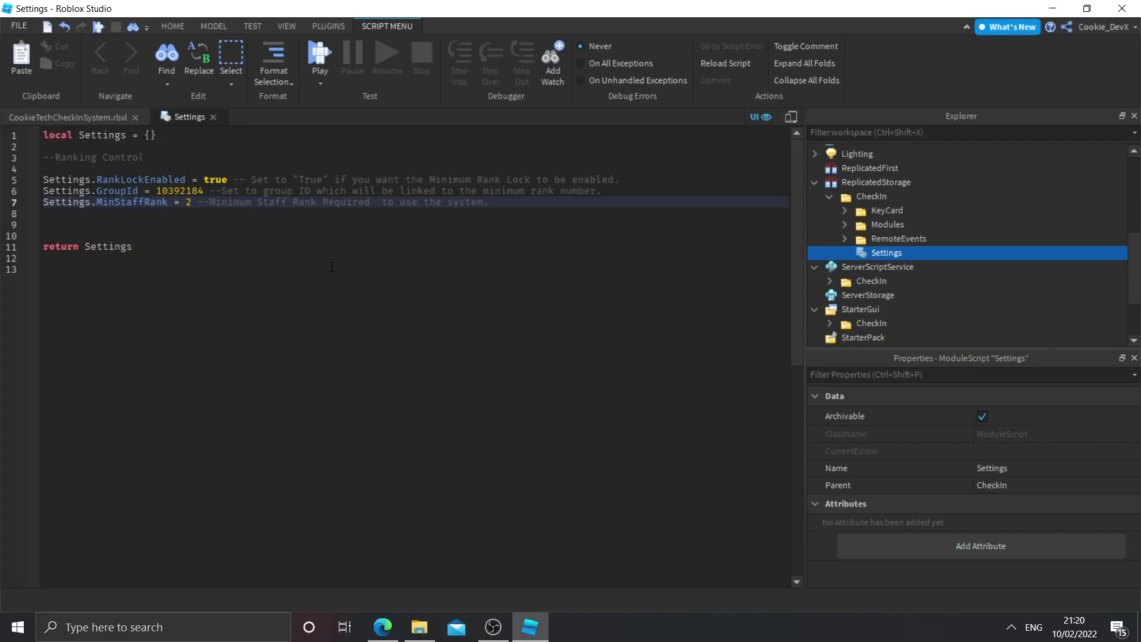
key(alt+Tab)
click(280, 254)
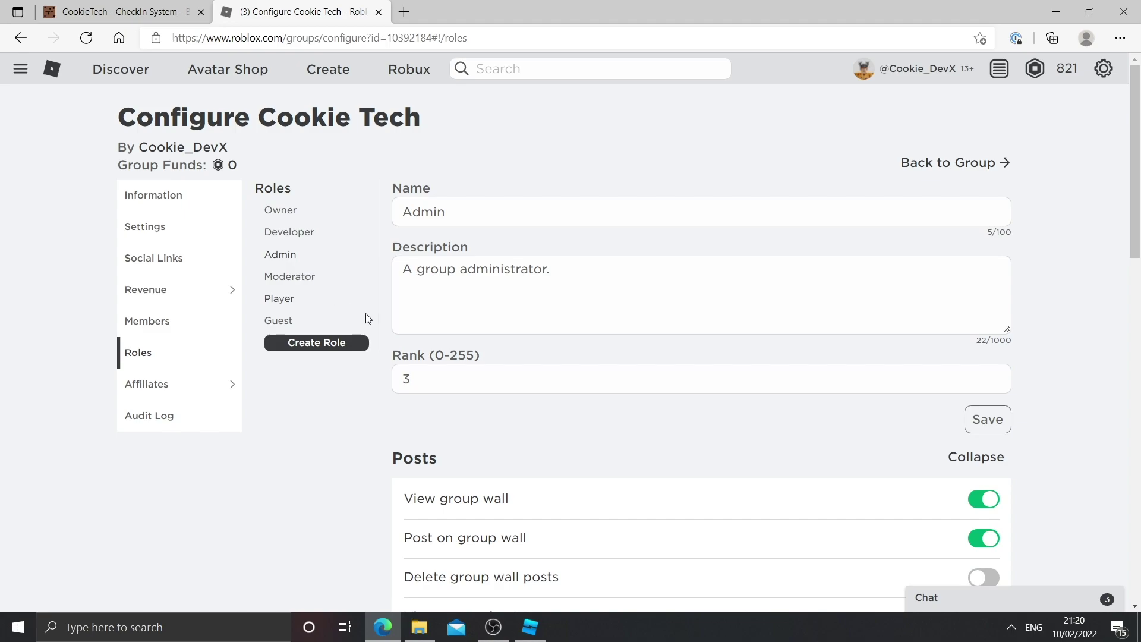
double_click(406, 380)
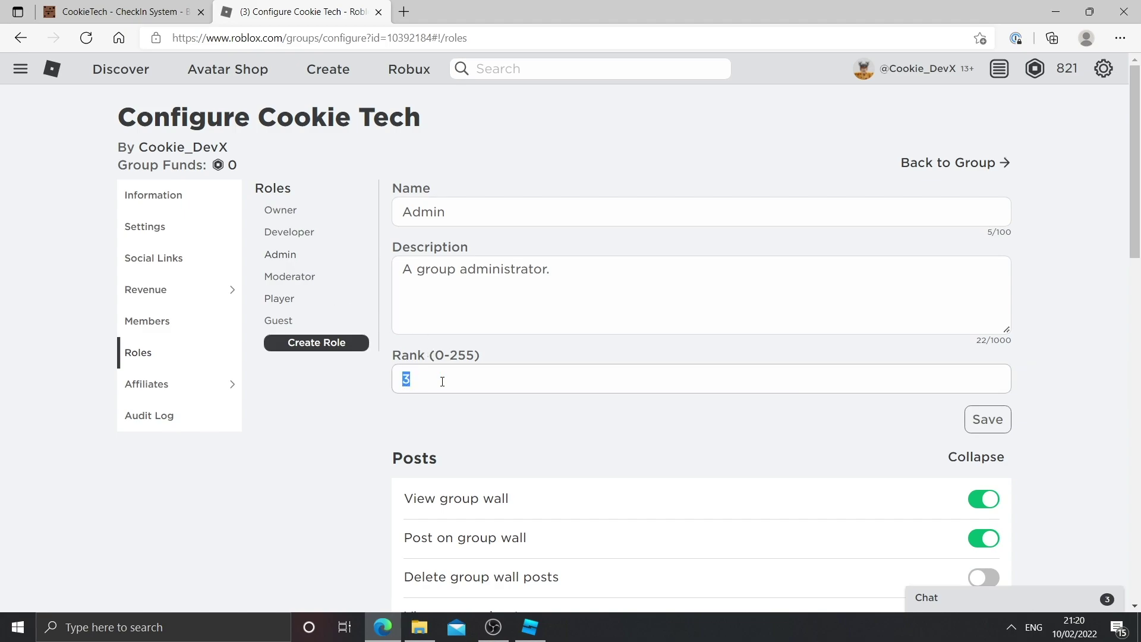
Set Settings.MinStaffRank to 3 in Roblox Studio's Settings script and return to the CookieTechCheckInSystem.rbxl place.
key(alt+Tab)
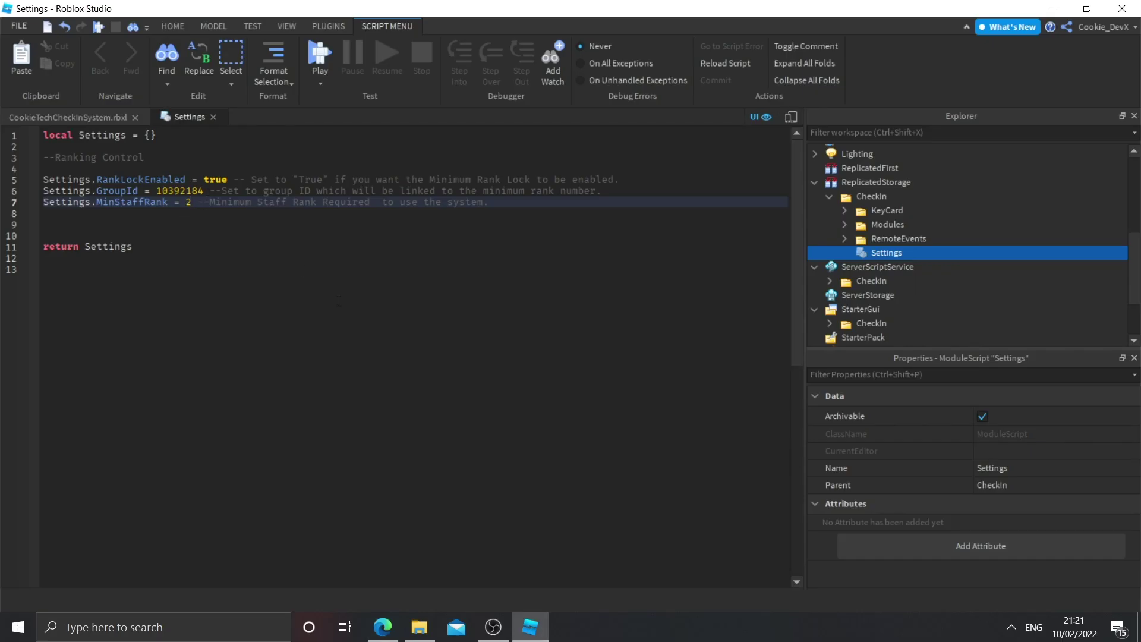
key(alt+Tab)
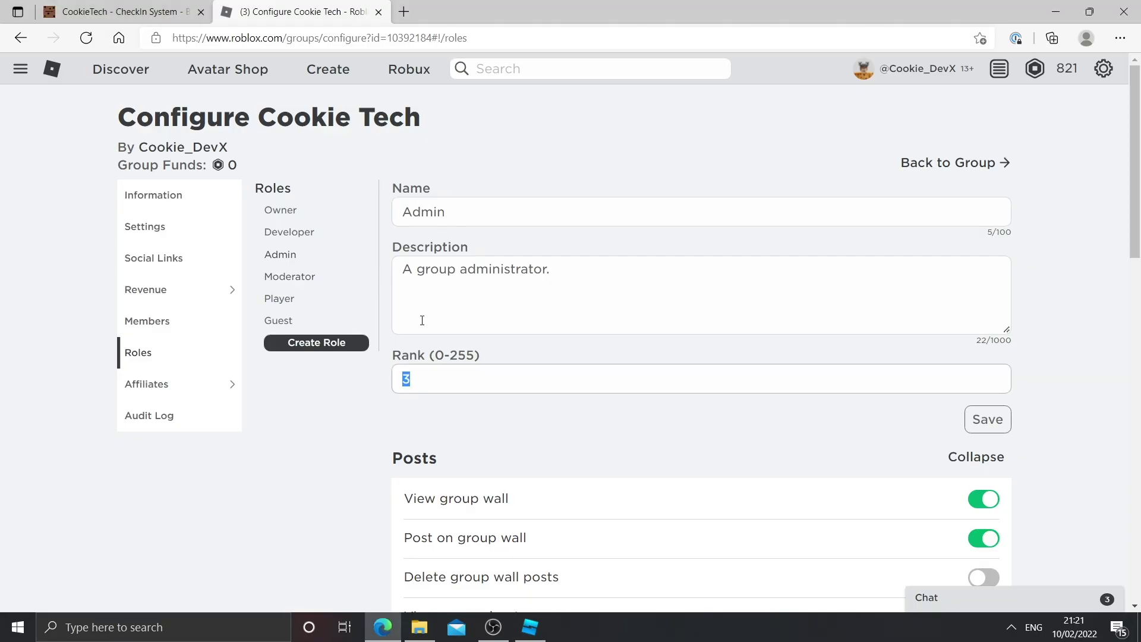
drag(395, 355, 497, 357)
key(alt+Tab)
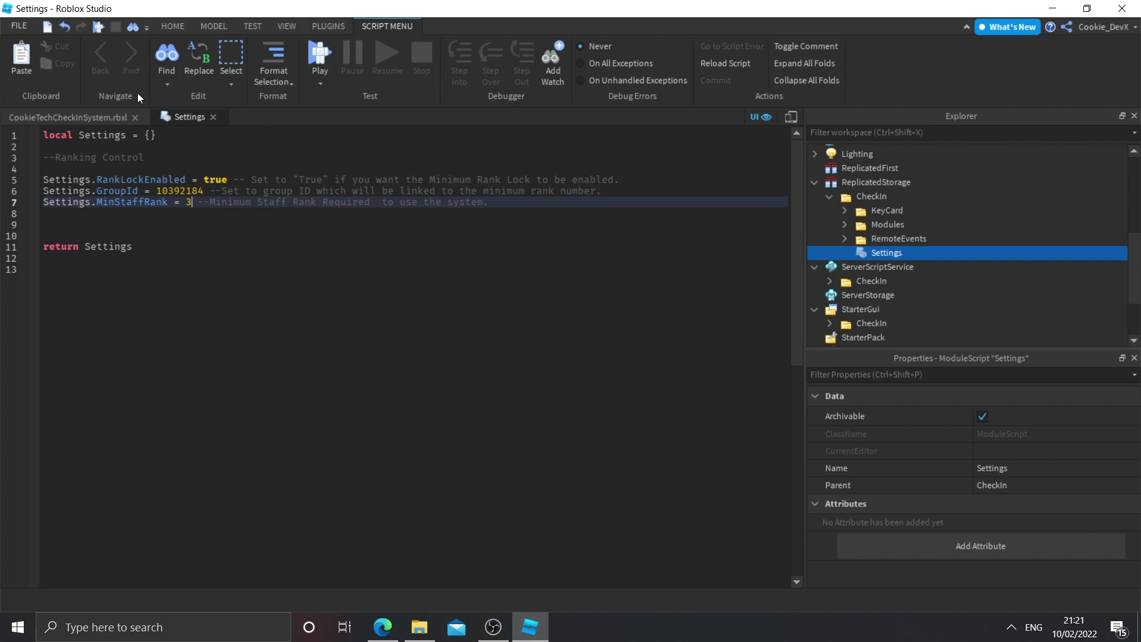
click(111, 117)
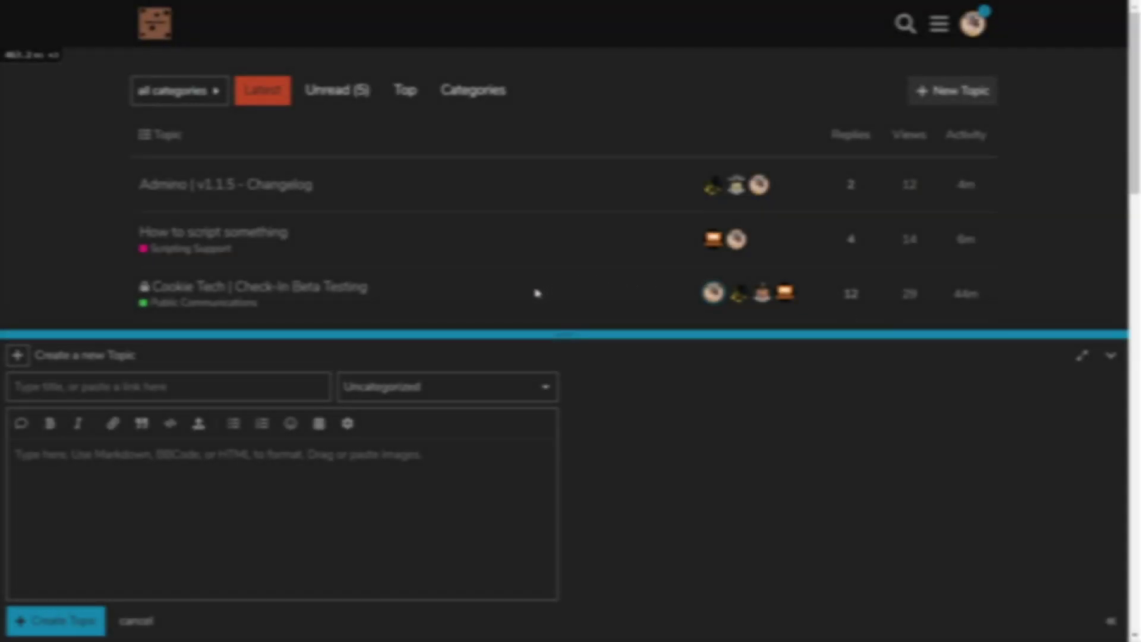
Title the new topic on the Cookie Tech forum "Why wont my check in system work!?".
click(178, 387)
text(Why w)
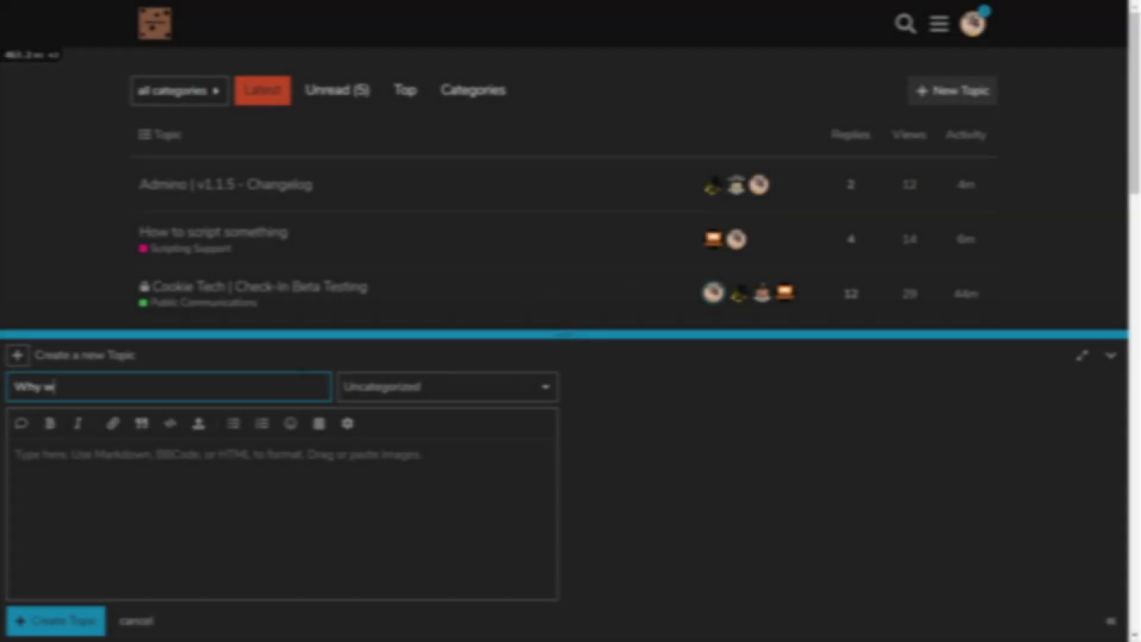
text(in)
key(BackSpace)
key(BackSpace)
text(ont my check)
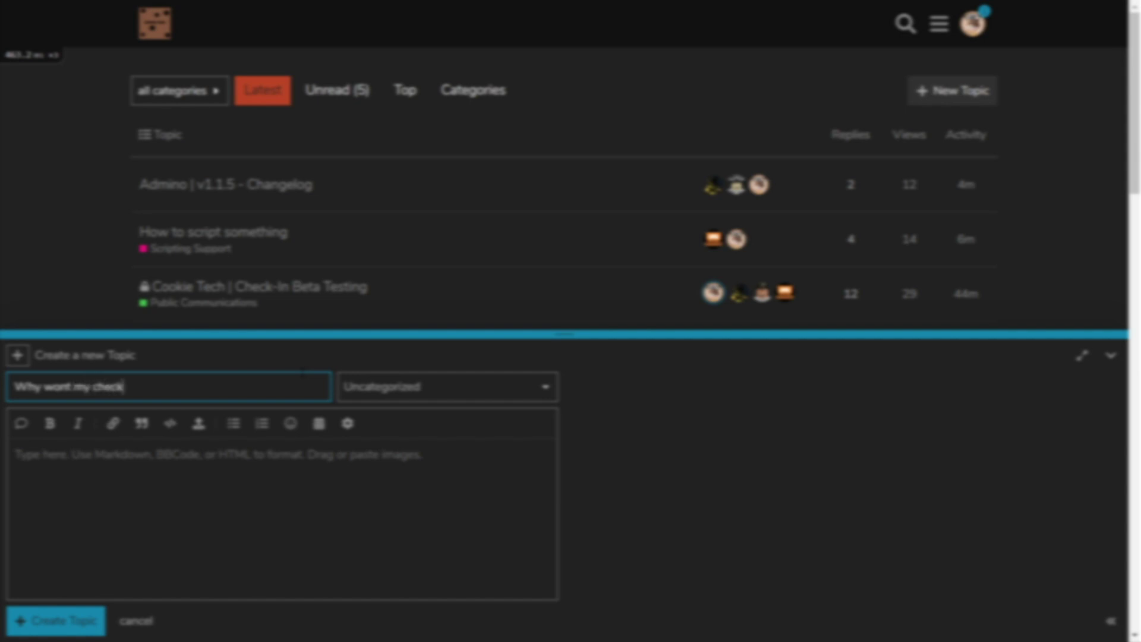
text( in system w)
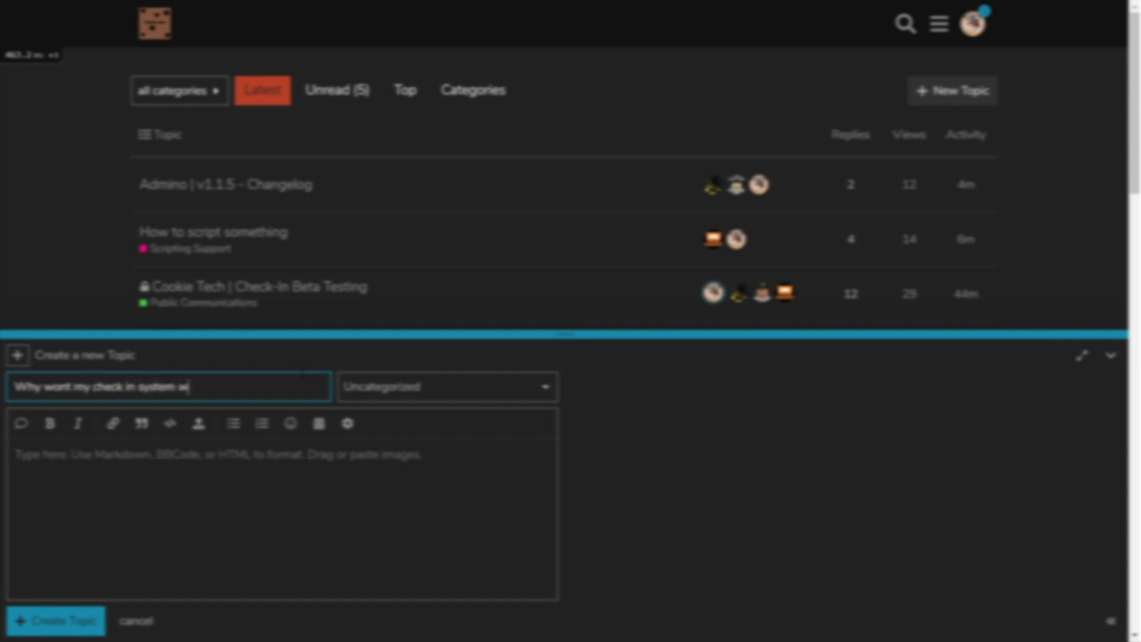
text(orld?)
Write the topic's body as "Please help, my code:", a blank line, and "Is not working!".
click(304, 478)
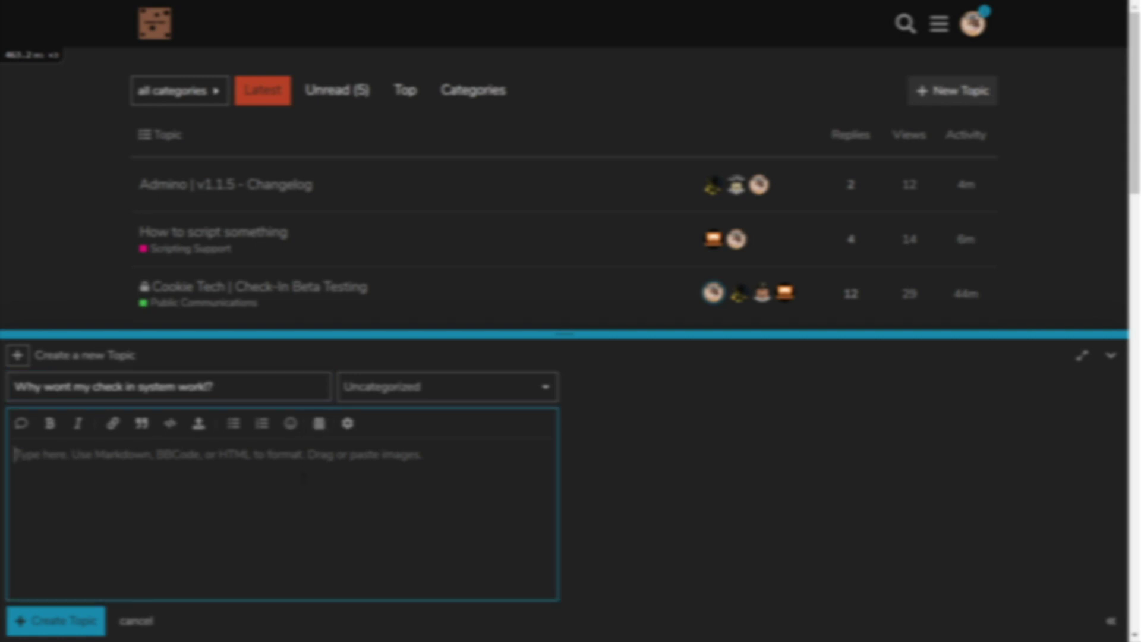
text(Please he;p)
key(BackSpace)
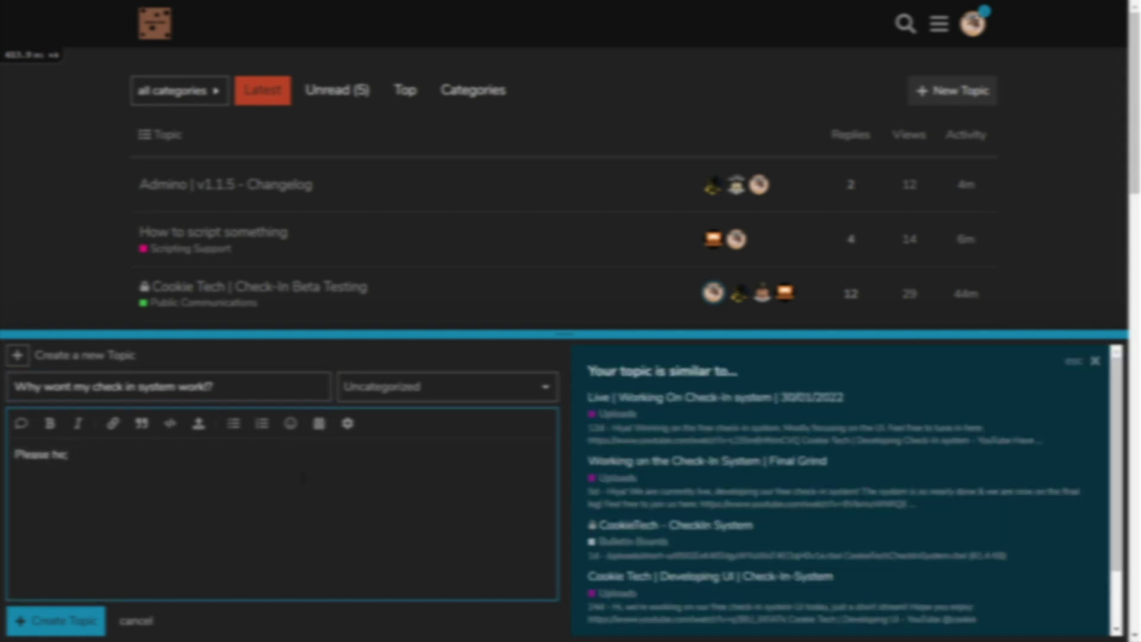
key(BackSpace)
text(lp, my code:)
key(Return)
key(Return)
text(Is not working)
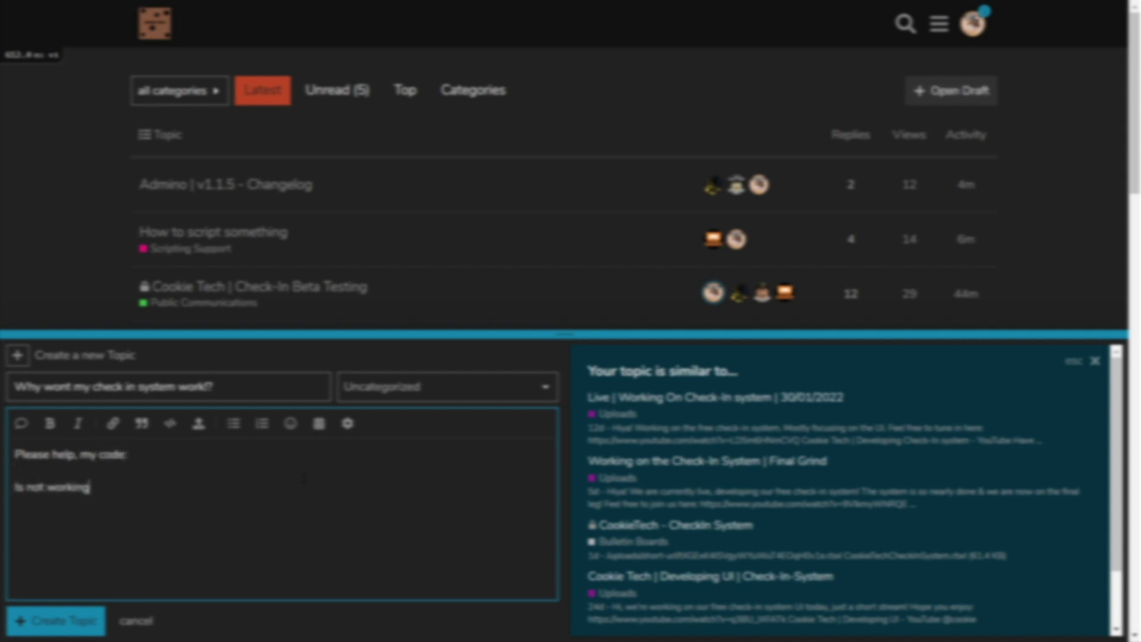
text(!)
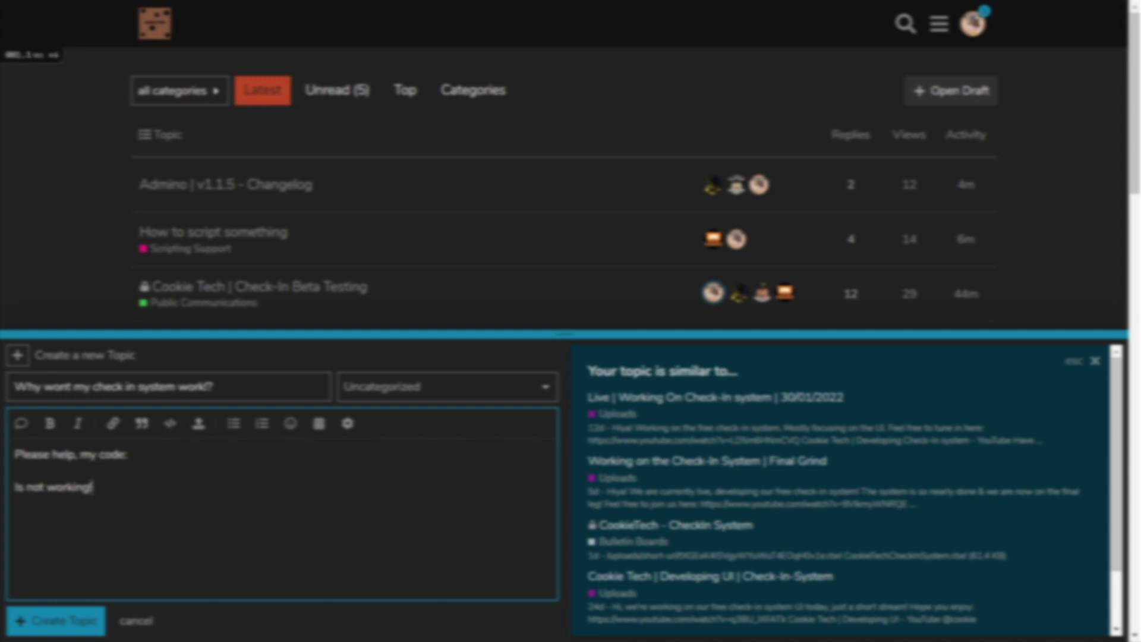